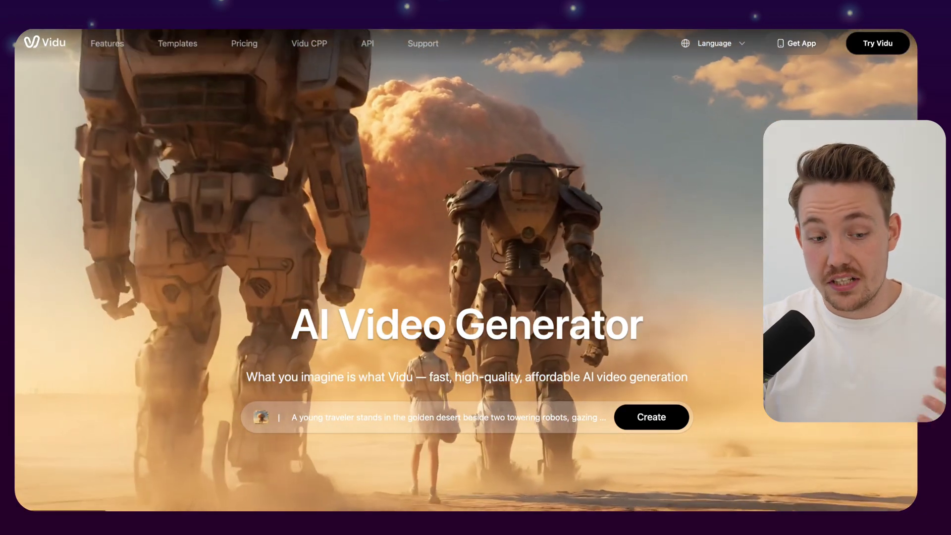
# Go from the Vidu landing page to the AI Video Generator homepage via Try Vidu.
pyautogui.moveTo(116, 49)
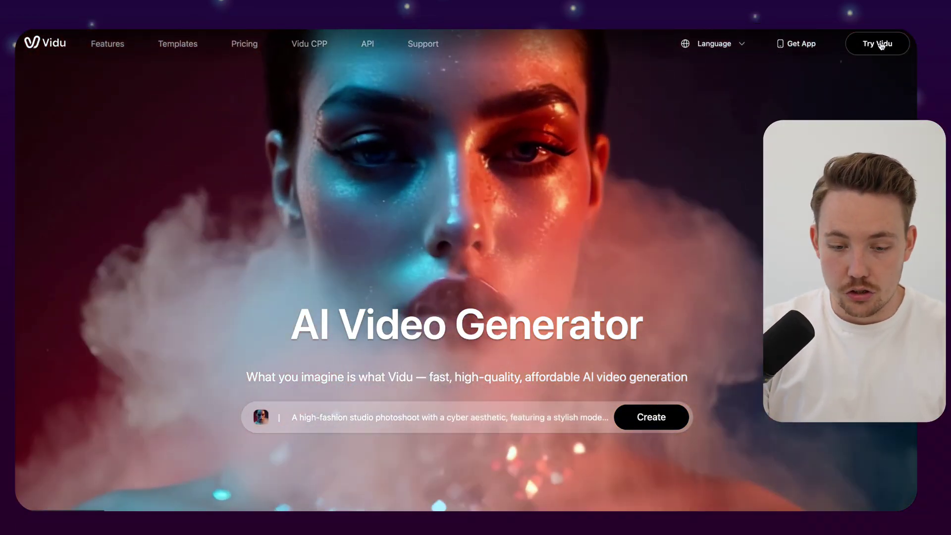
# Enter the creation dashboard, brighten the screen, and open the Reference to Video tool.
pyautogui.click(882, 44)
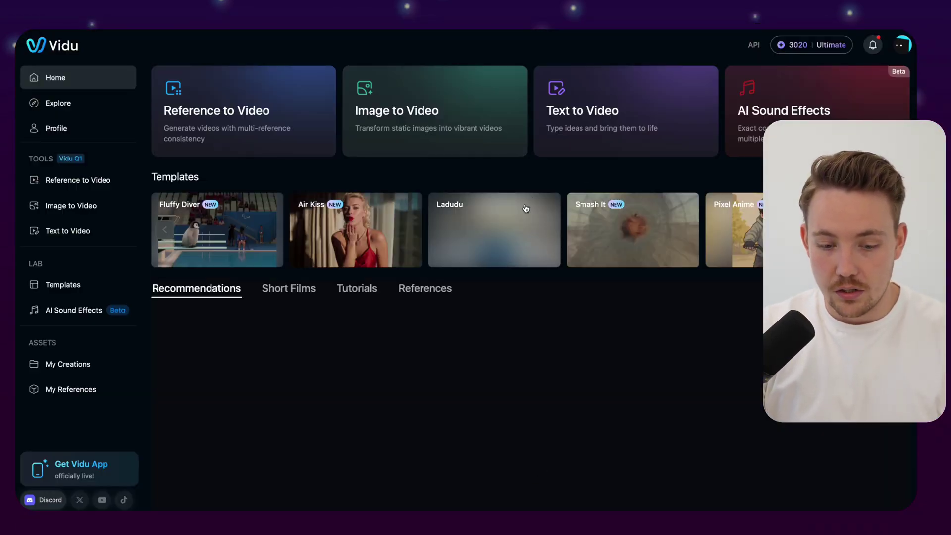
pyautogui.press('XF86MonBrightnessUp')
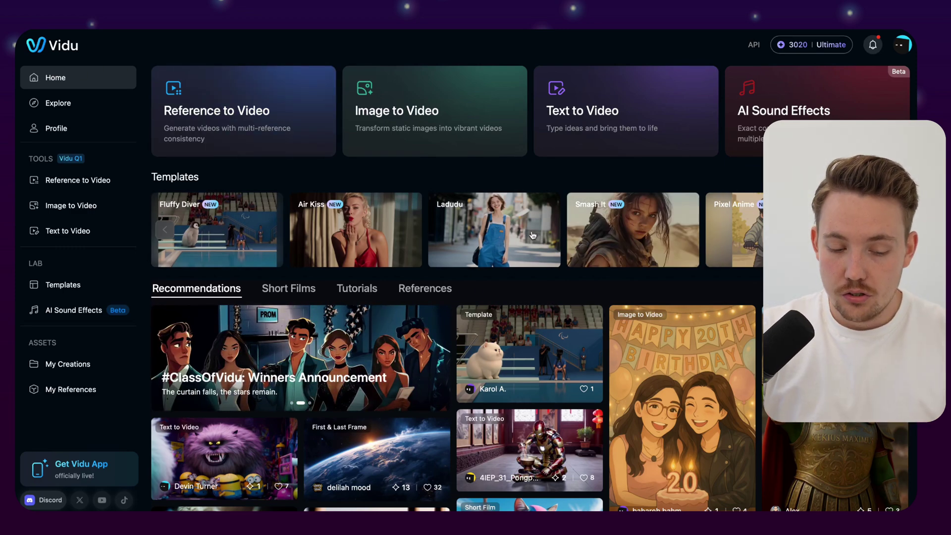
pyautogui.click(91, 188)
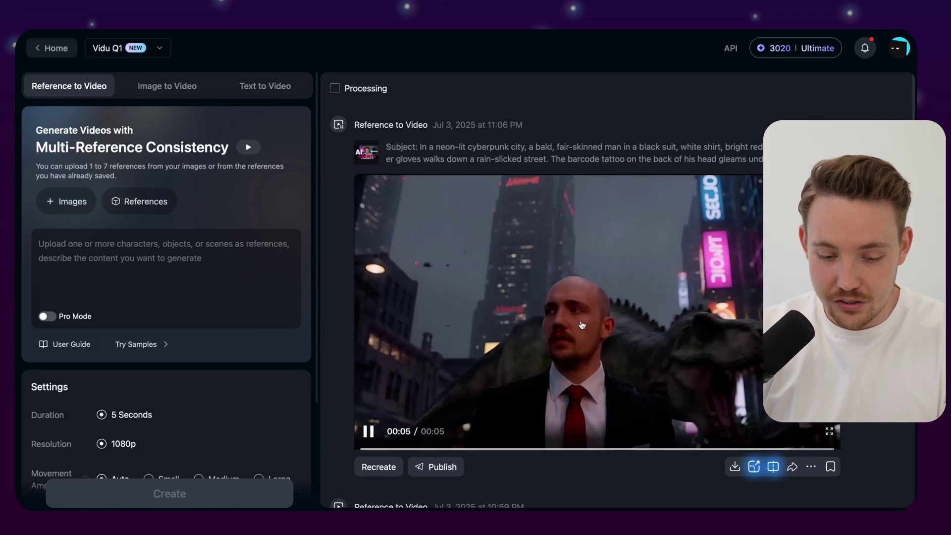
# Scroll through the earlier neon-cyberpunk businessman clips on the Reference to Video page.
pyautogui.scroll(-1, 582, 325)
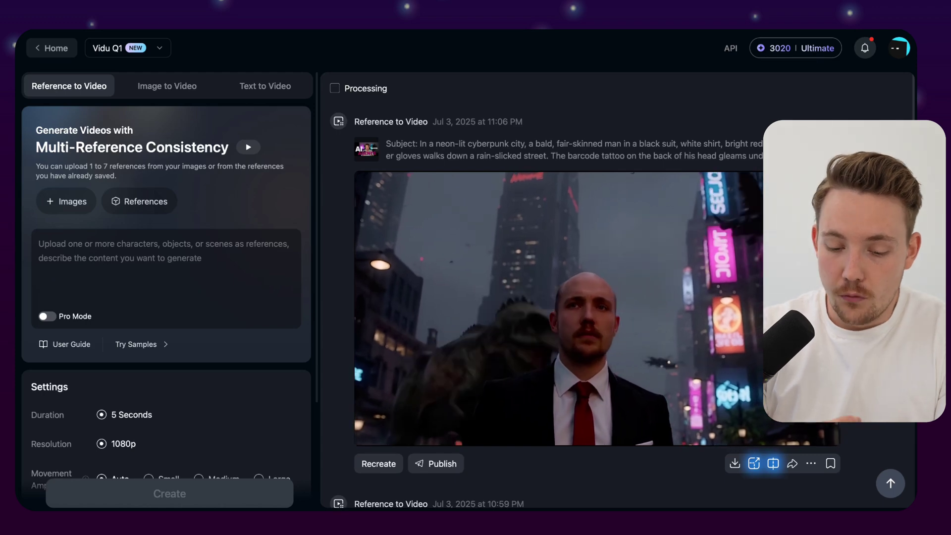
pyautogui.moveTo(359, 152)
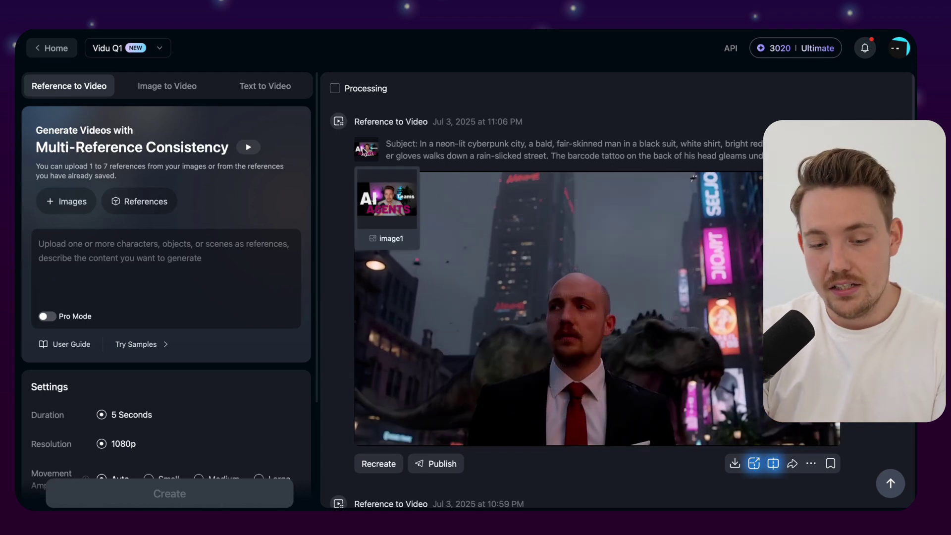
pyautogui.moveTo(423, 141)
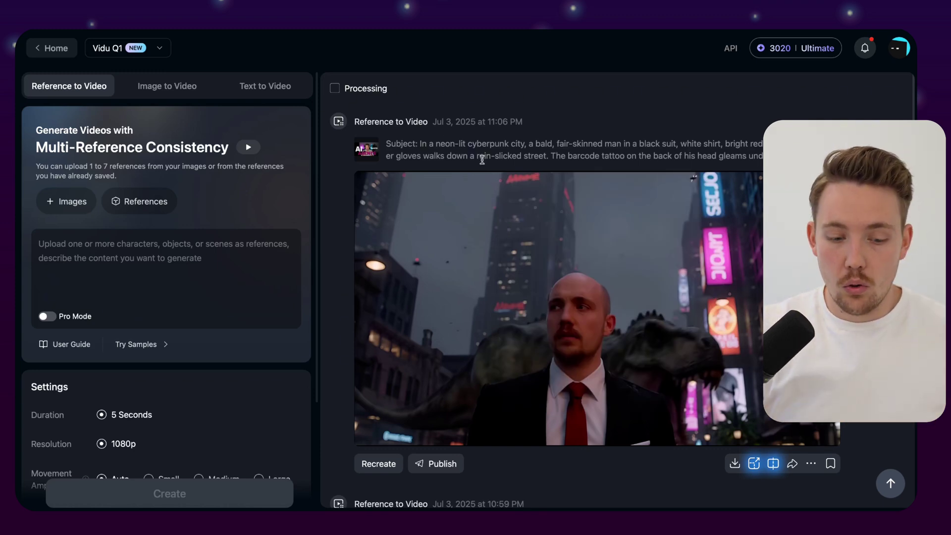
pyautogui.scroll(-1, 223, 357)
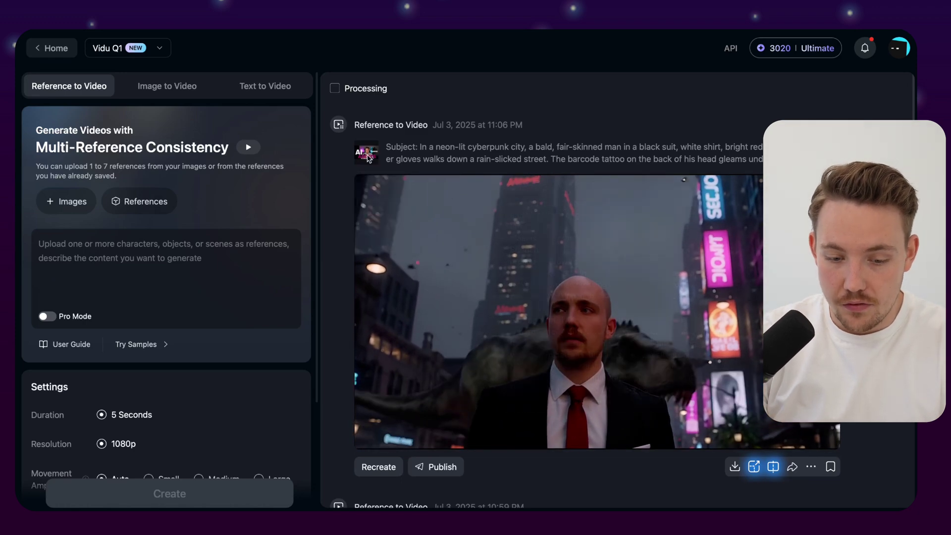
pyautogui.scroll(-5, 576, 349)
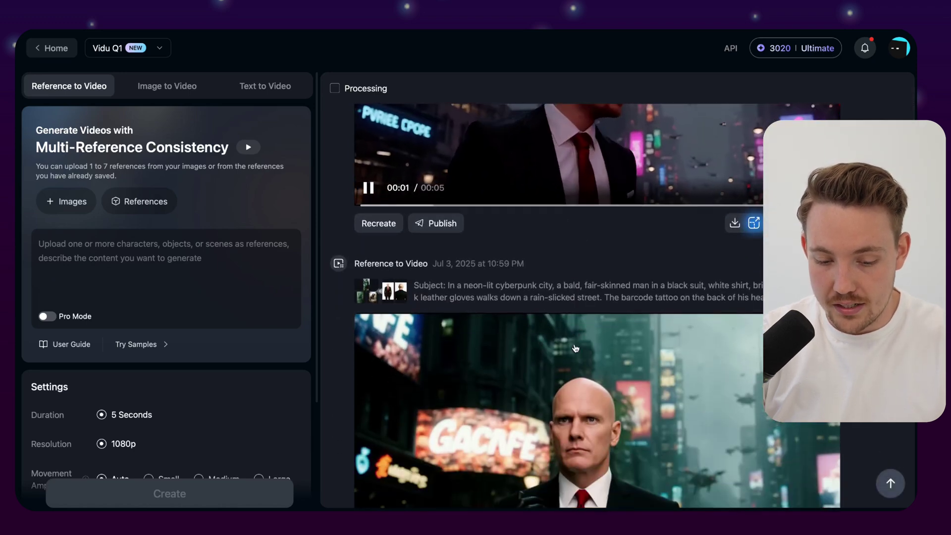
pyautogui.scroll(-2, 575, 348)
pyautogui.scroll(5, 575, 346)
# Check the model list, keep Vidu Q1, and browse the earlier cyberpunk clips.
pyautogui.click(137, 55)
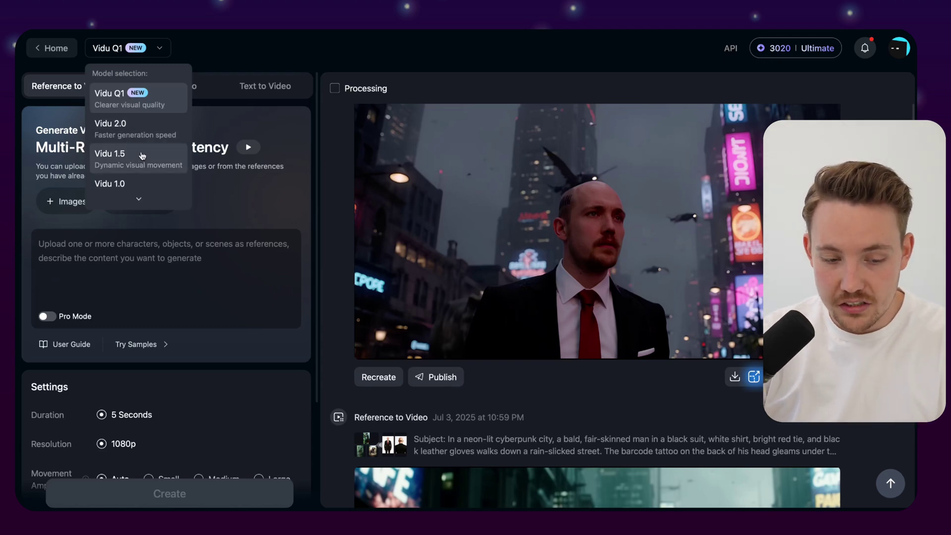
pyautogui.click(674, 401)
pyautogui.scroll(-1, 672, 402)
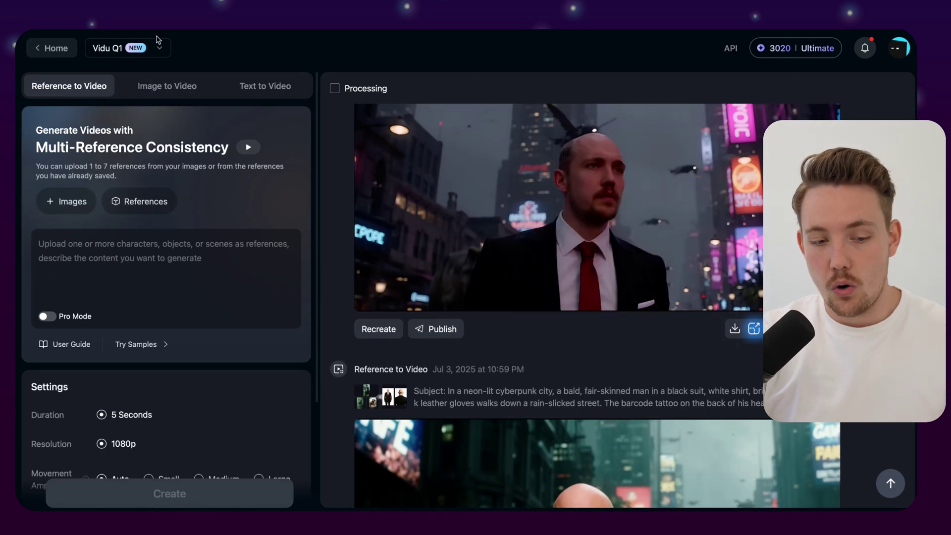
pyautogui.scroll(-4, 619, 392)
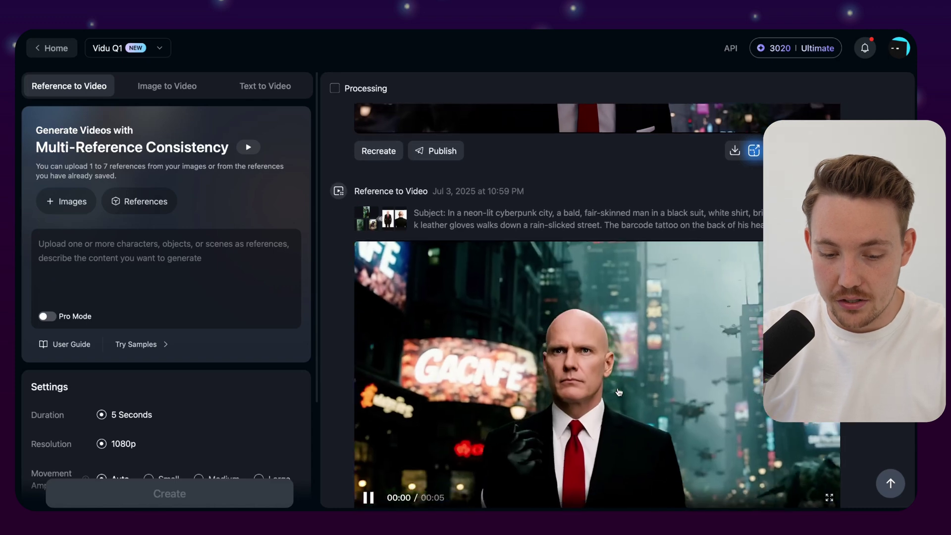
pyautogui.scroll(7, 641, 338)
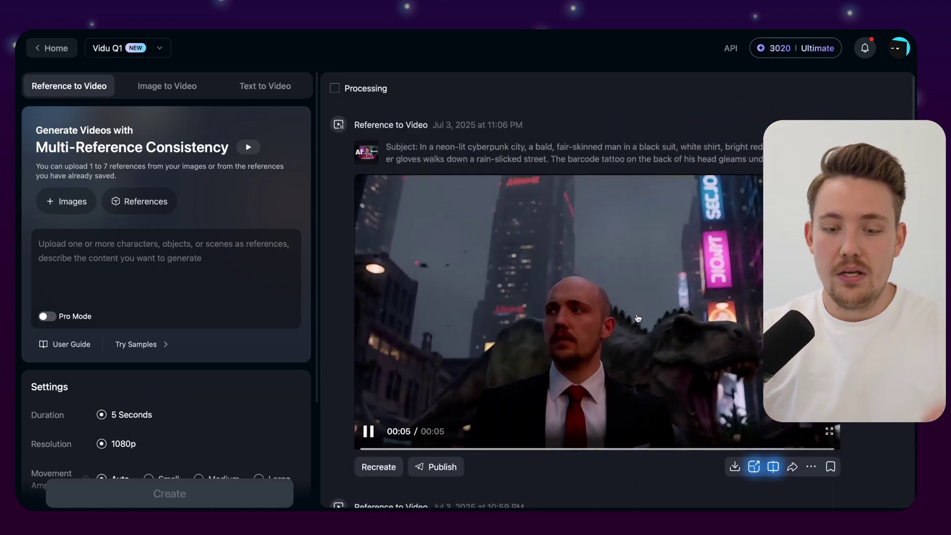
pyautogui.scroll(-7, 640, 319)
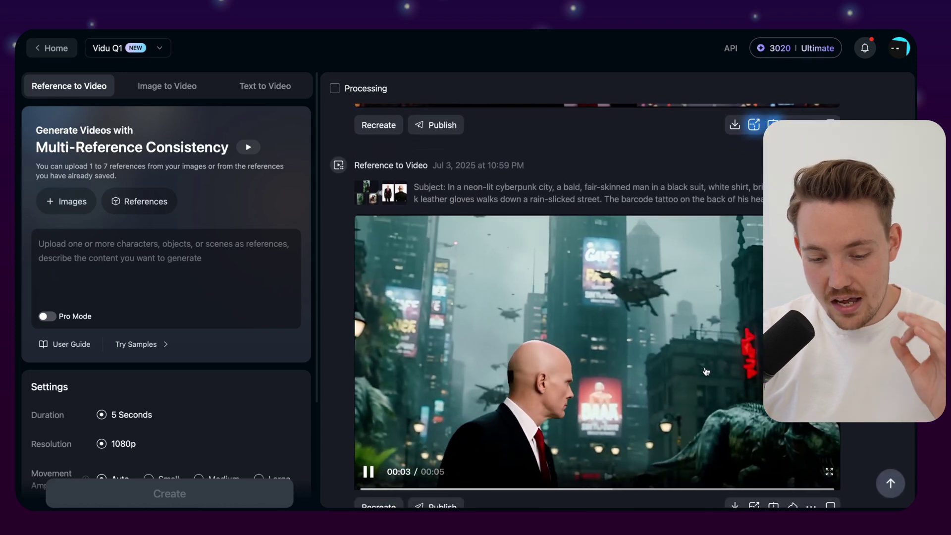
pyautogui.scroll(6, 706, 372)
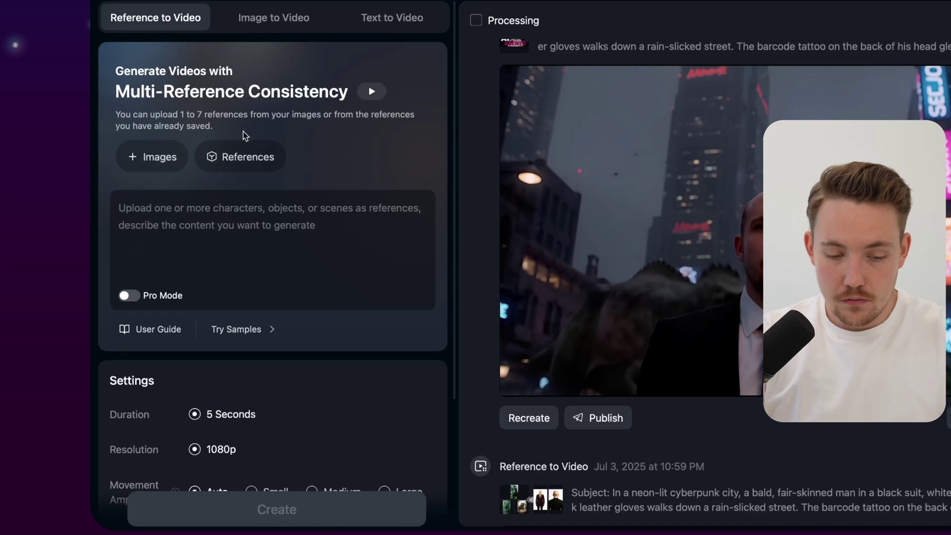
pyautogui.click(382, 98)
pyautogui.click(271, 43)
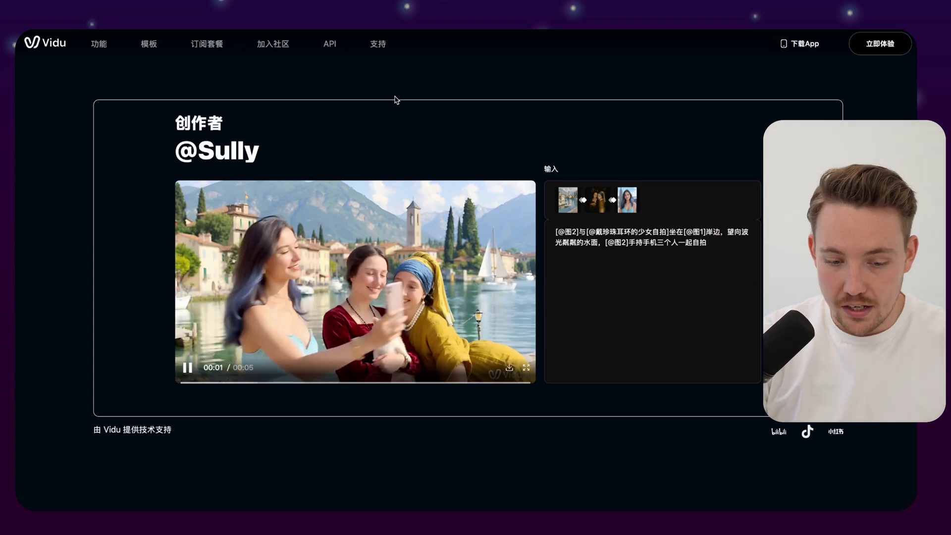
pyautogui.moveTo(572, 201)
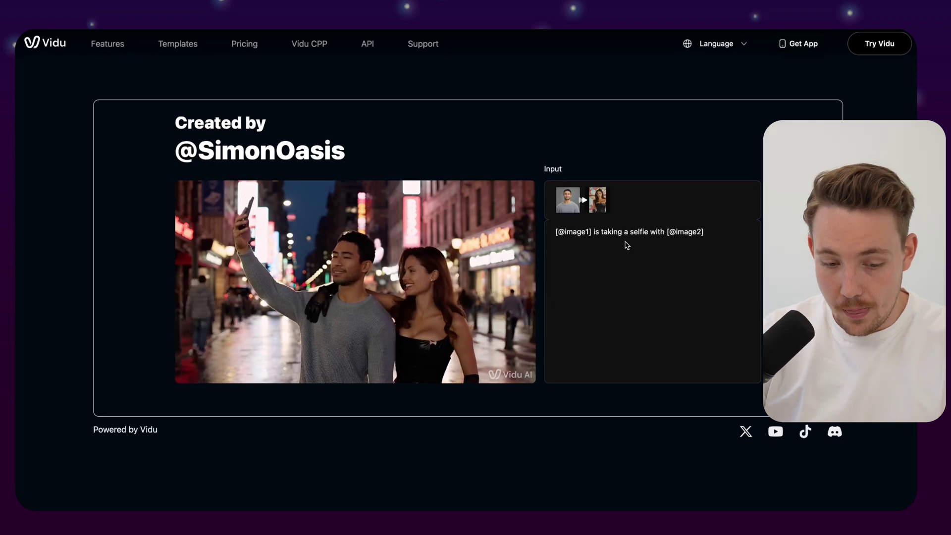
pyautogui.moveTo(318, 232)
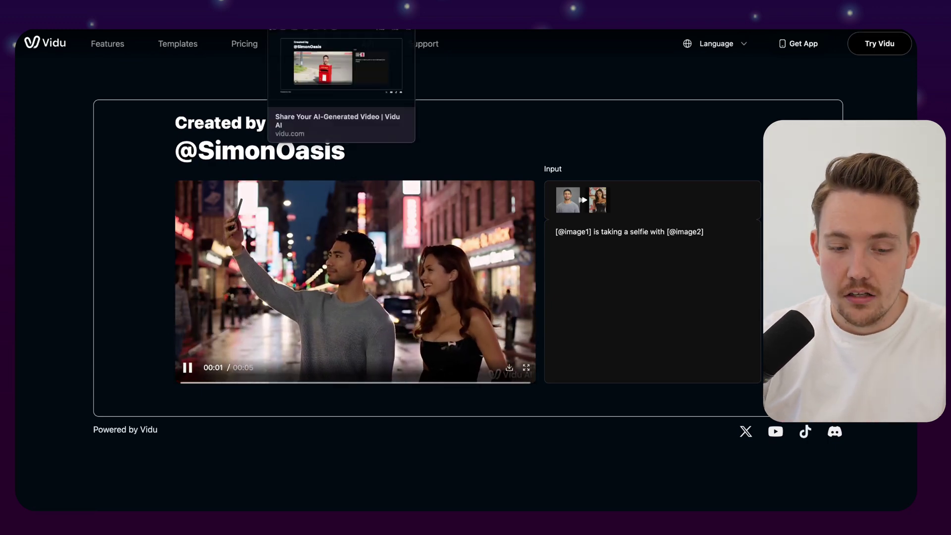
pyautogui.hotkey('ctrl', 'Tab')
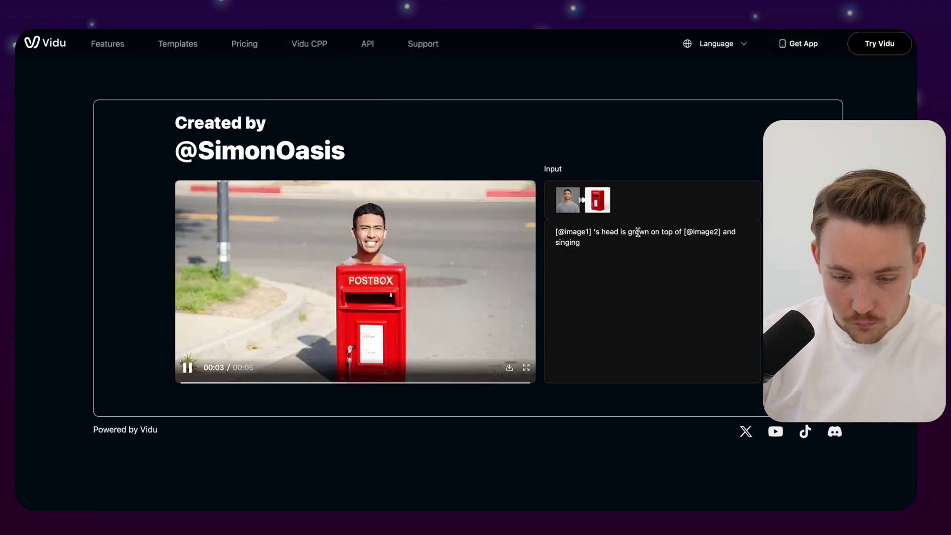
pyautogui.moveTo(564, 204)
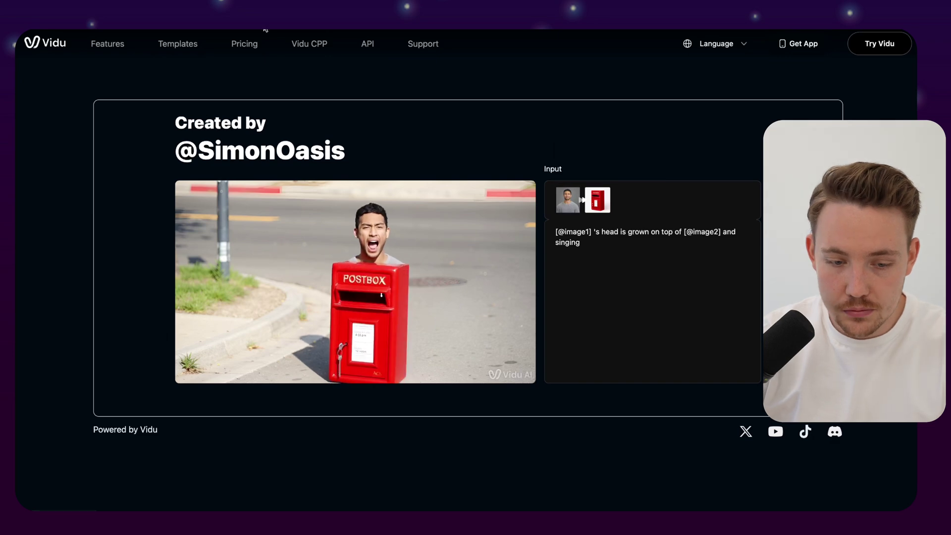
pyautogui.hotkey('ctrl', 'Tab')
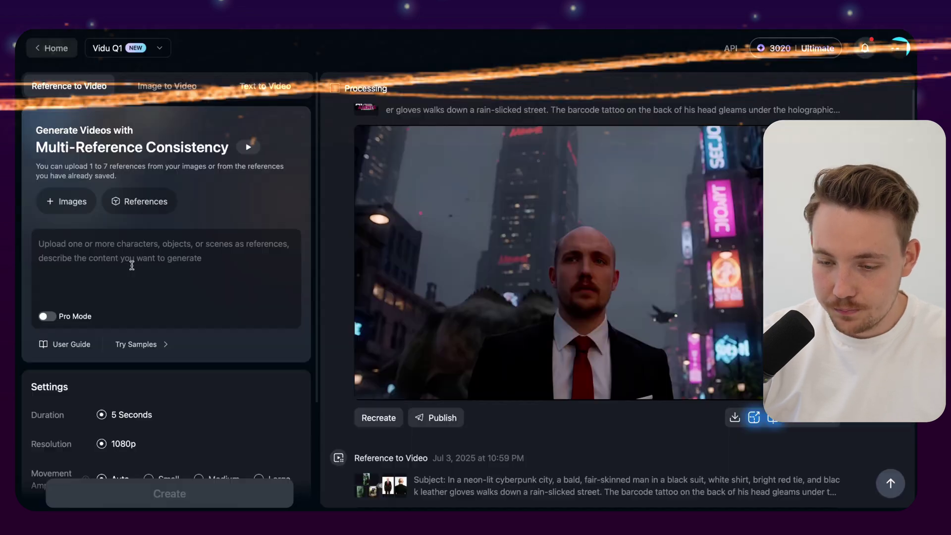
# Skip the file upload and add the 'dog' demo reference from the My library instead.
pyautogui.click(68, 201)
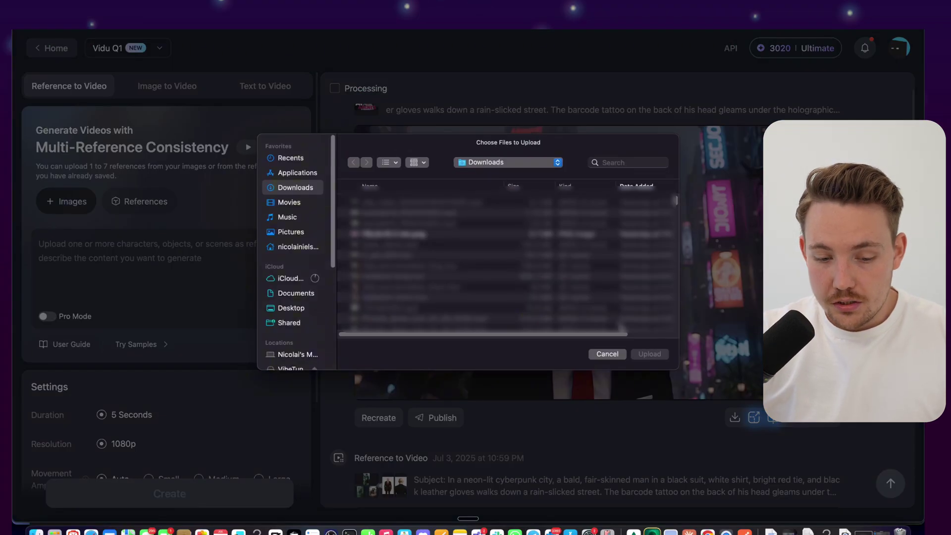
pyautogui.click(606, 354)
pyautogui.click(132, 202)
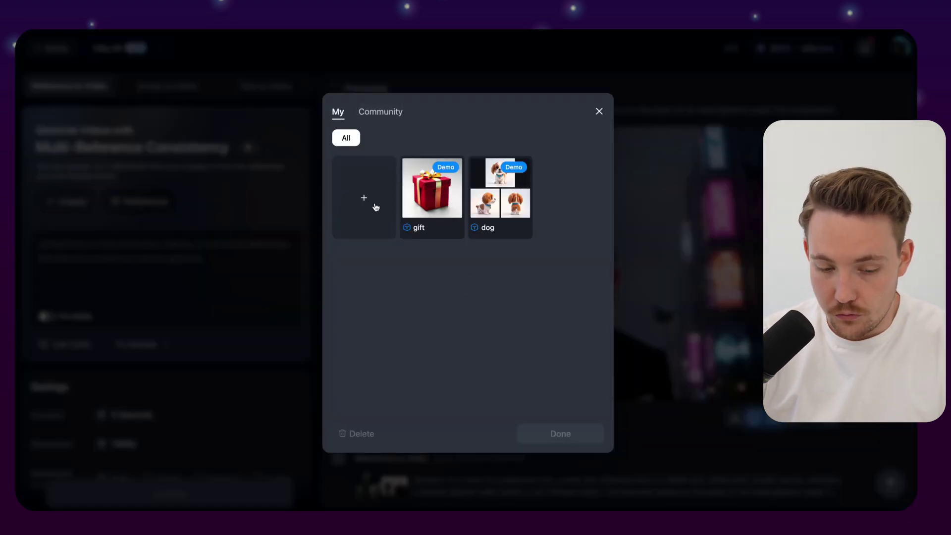
pyautogui.click(366, 199)
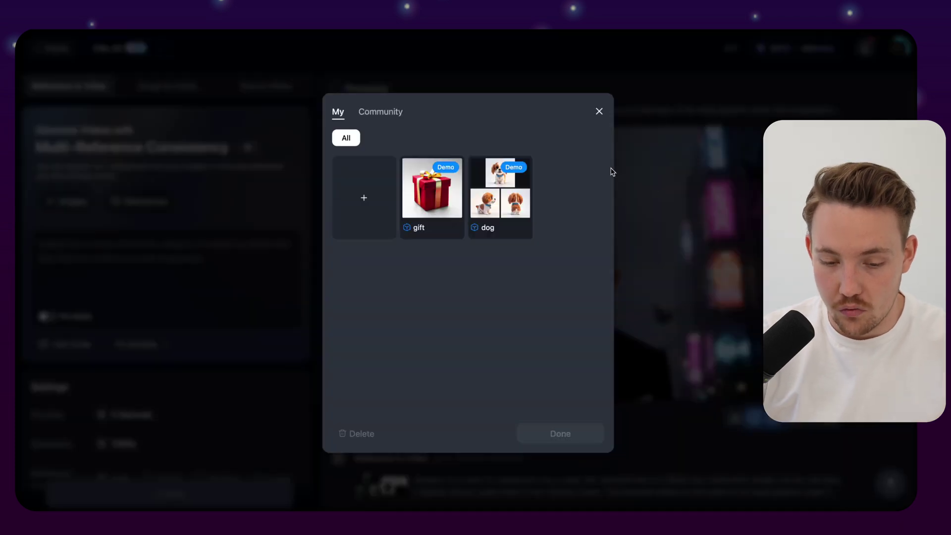
pyautogui.moveTo(512, 188)
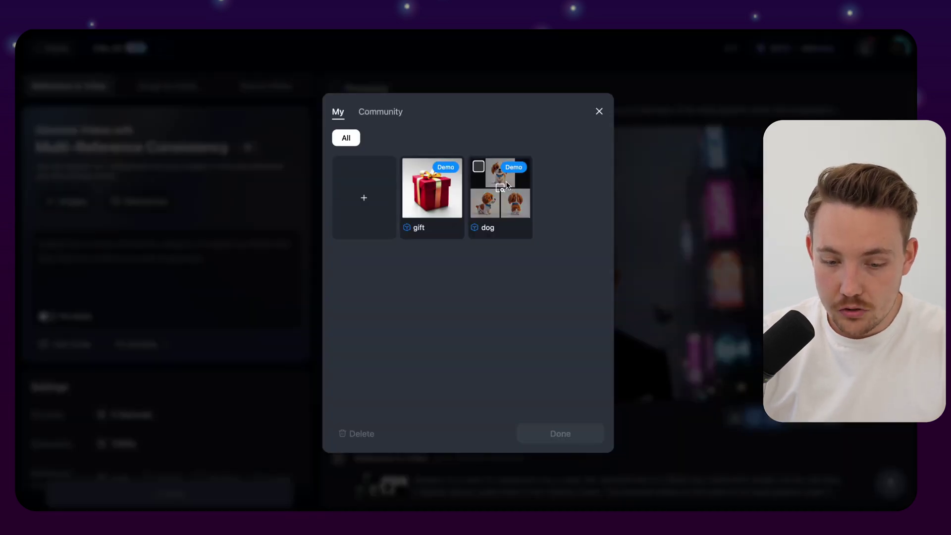
pyautogui.click(485, 172)
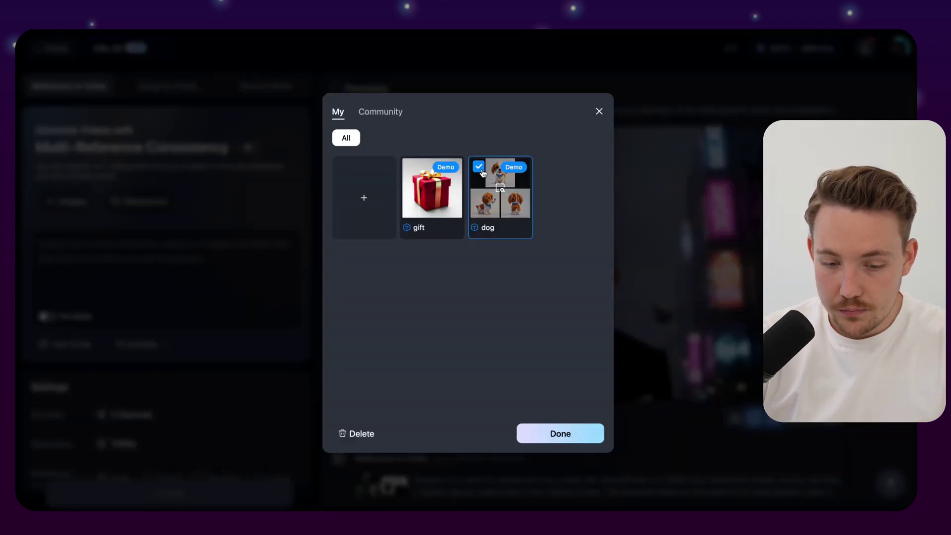
pyautogui.click(560, 438)
pyautogui.moveTo(67, 142)
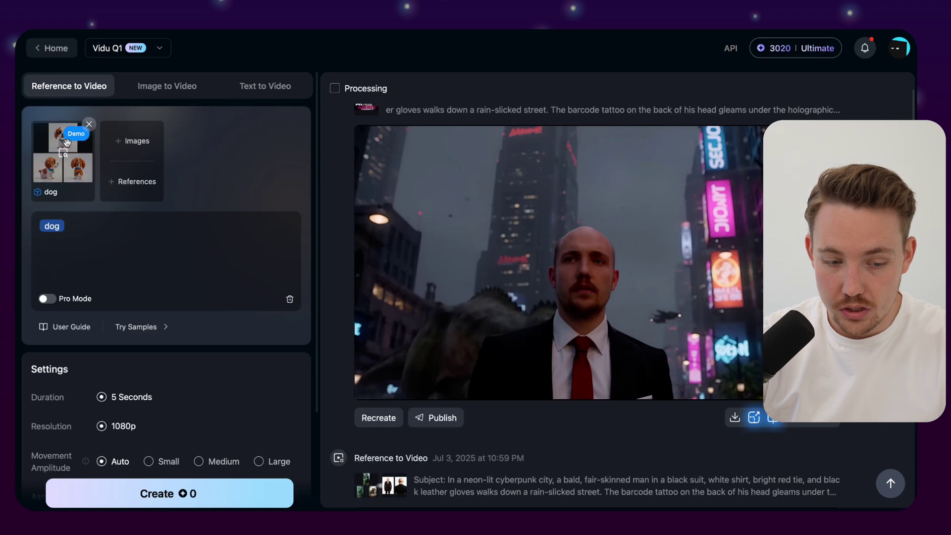
# Upload an image from Downloads as the 'image1' reference following 'dog'.
pyautogui.click(133, 142)
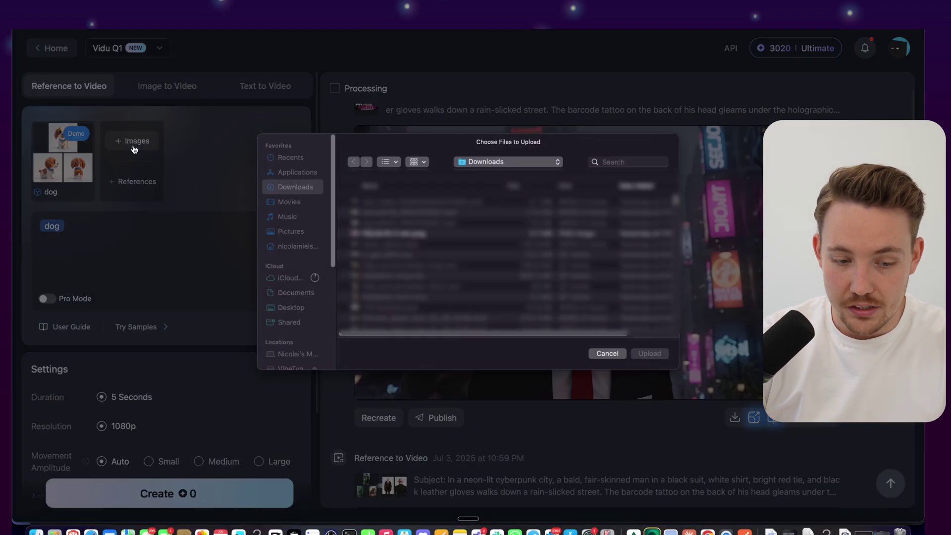
pyautogui.click(402, 236)
pyautogui.click(650, 354)
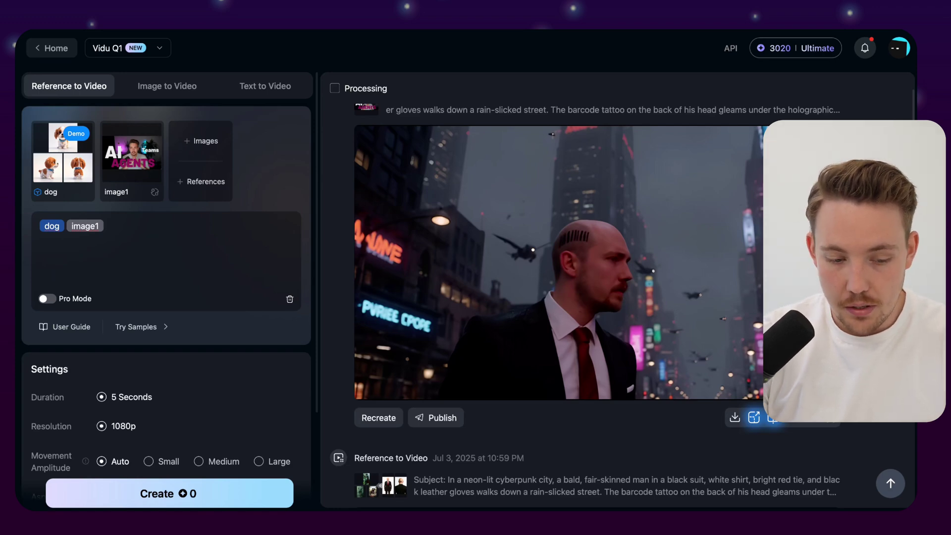
# Turn on Pro Mode so the prompt becomes Subject/Environment text: a man petting the dog in a gaming room.
pyautogui.click(53, 302)
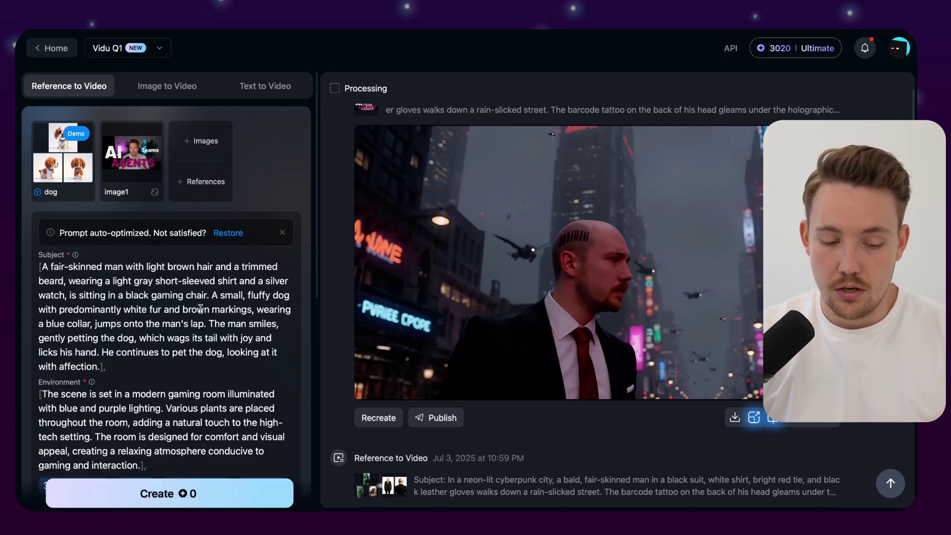
pyautogui.scroll(-1, 174, 367)
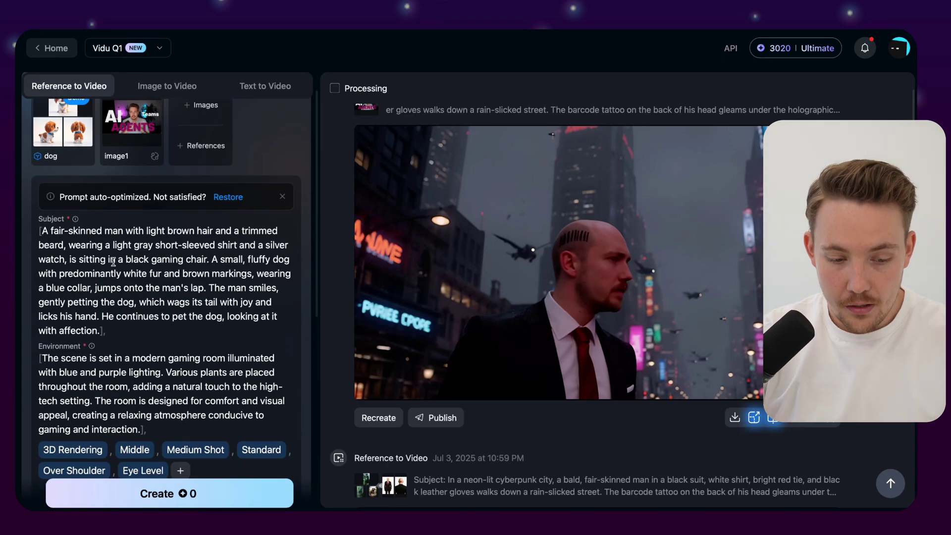
pyautogui.scroll(-1, 104, 264)
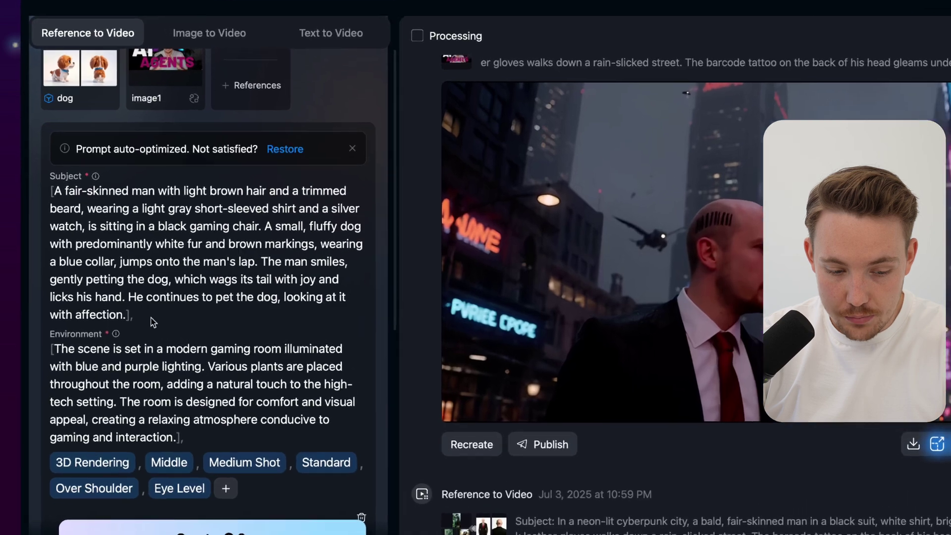
pyautogui.scroll(-2, 127, 324)
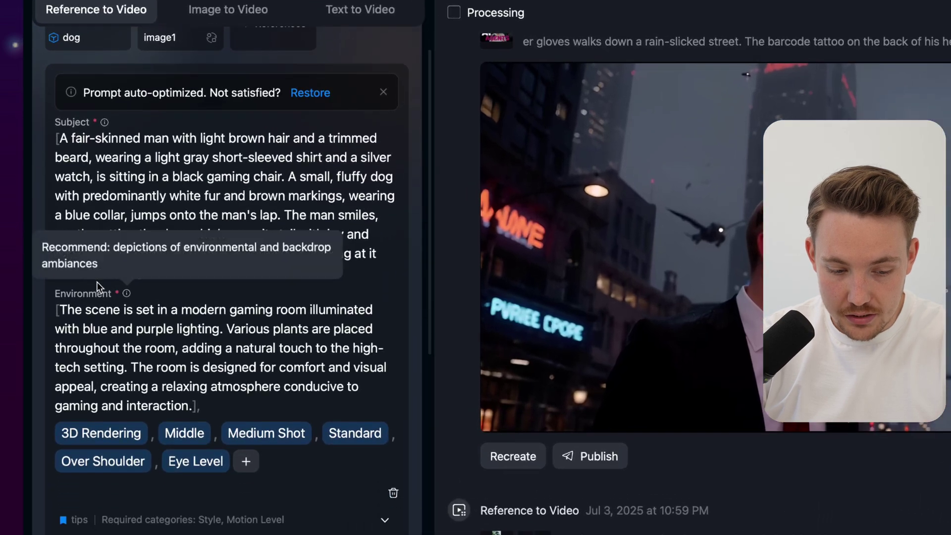
pyautogui.scroll(-1, 133, 313)
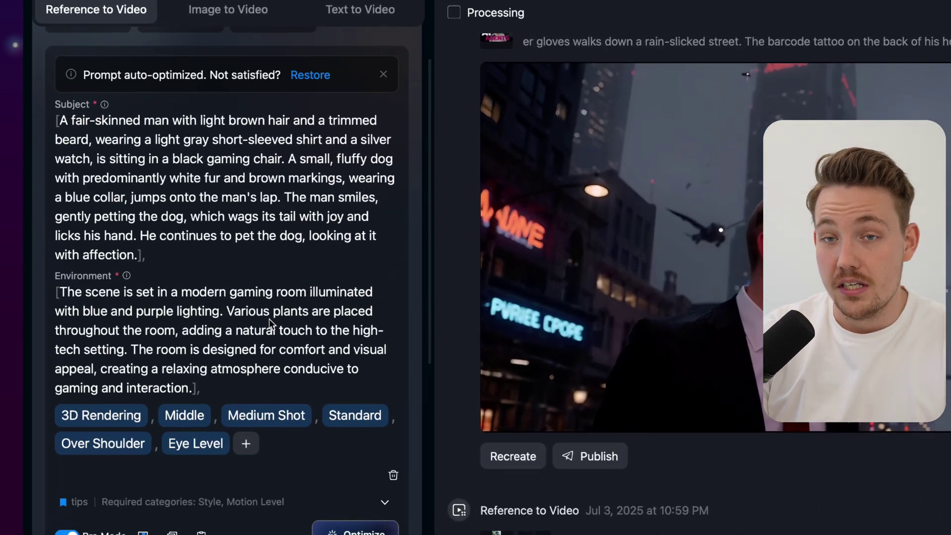
pyautogui.scroll(1, 210, 203)
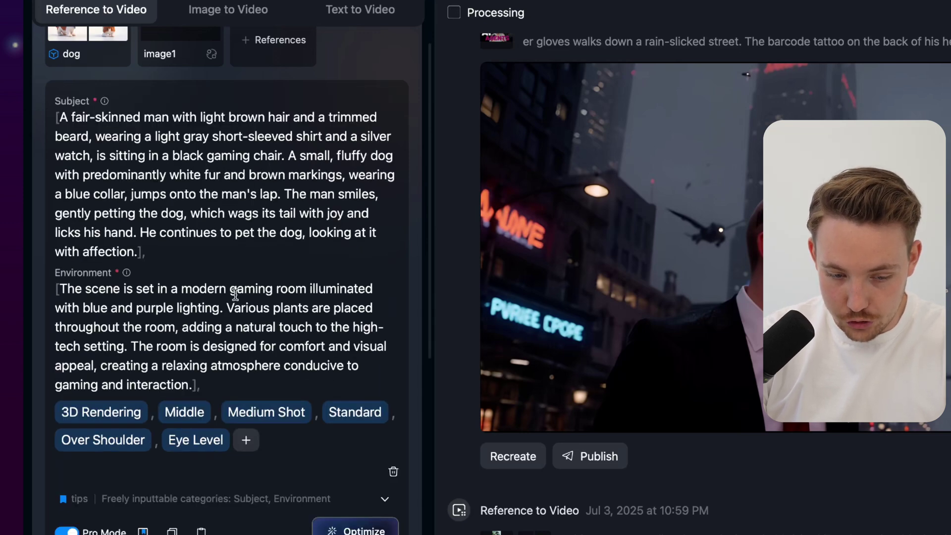
pyautogui.scroll(-2, 236, 293)
pyautogui.scroll(3, 239, 229)
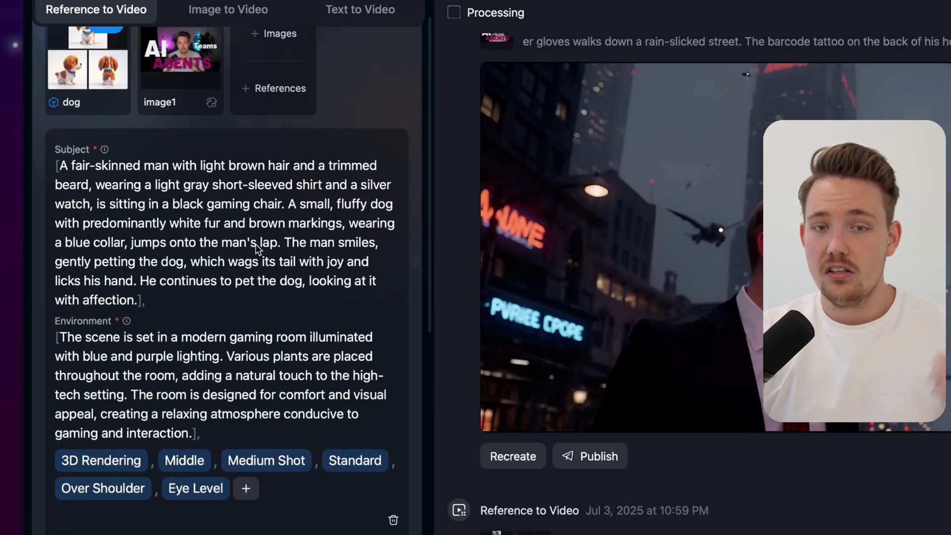
pyautogui.scroll(-3, 263, 317)
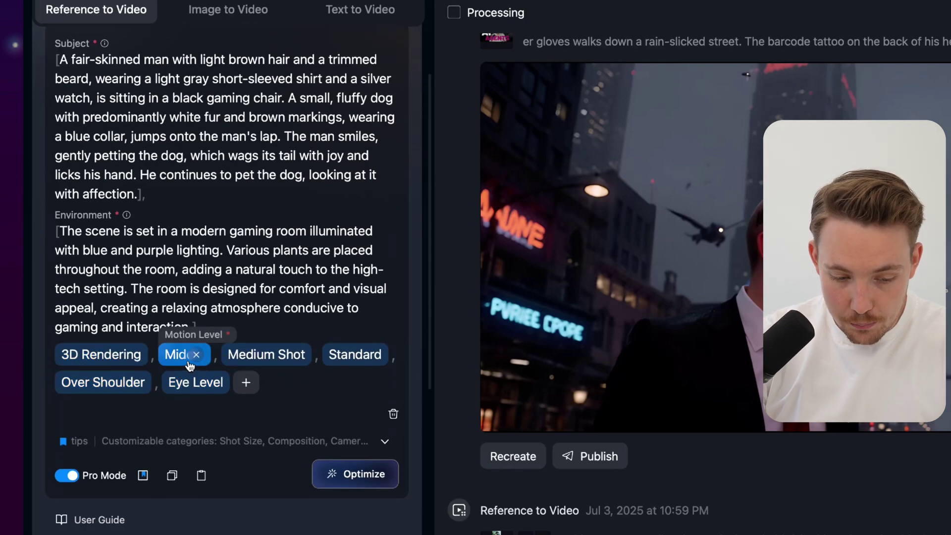
# Add the Zoom Out tag under Camera Movement, then re-optimize the structured prompt.
pyautogui.click(246, 384)
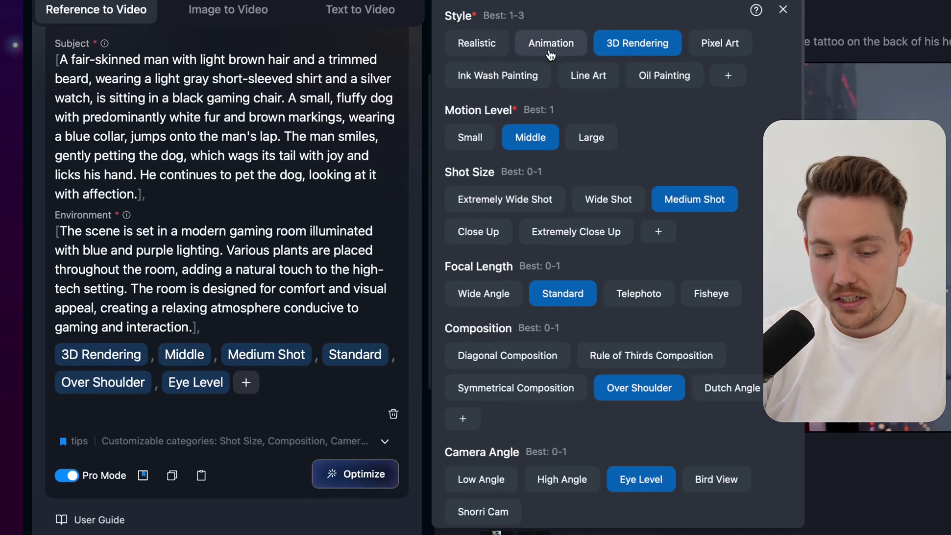
pyautogui.scroll(-1, 587, 137)
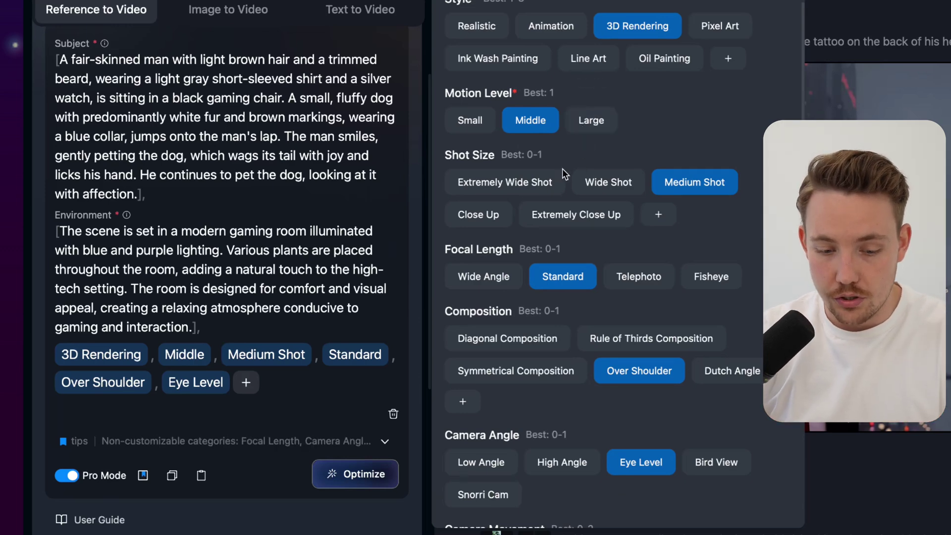
pyautogui.scroll(-1, 500, 184)
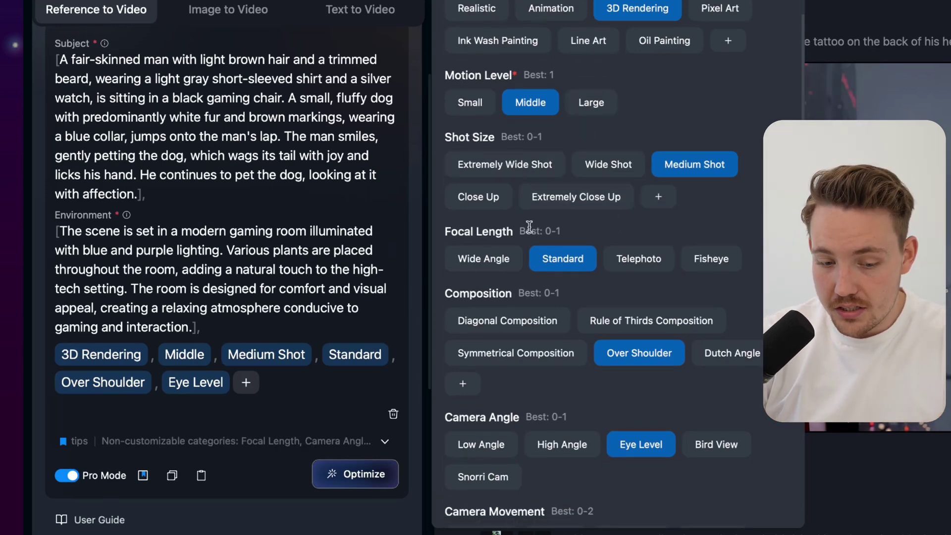
pyautogui.scroll(-1, 529, 227)
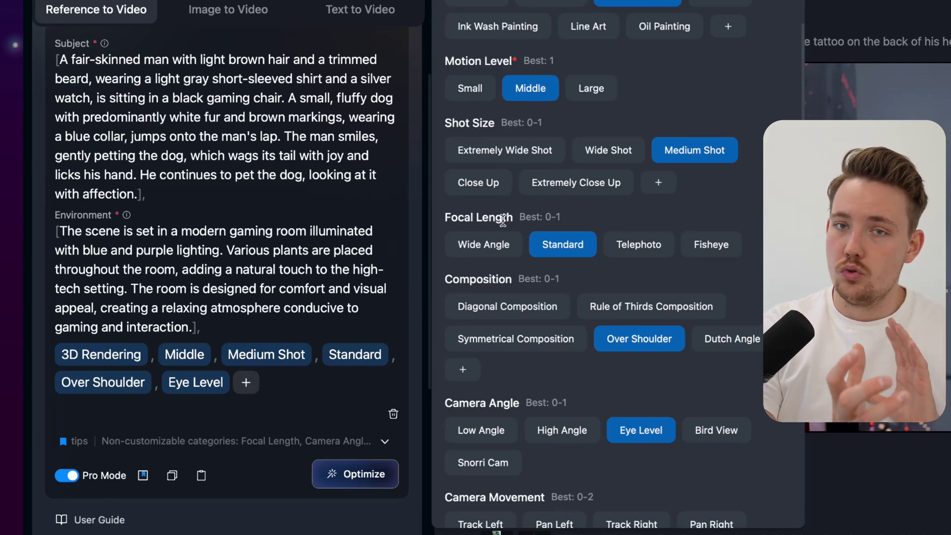
pyautogui.scroll(-8, 552, 289)
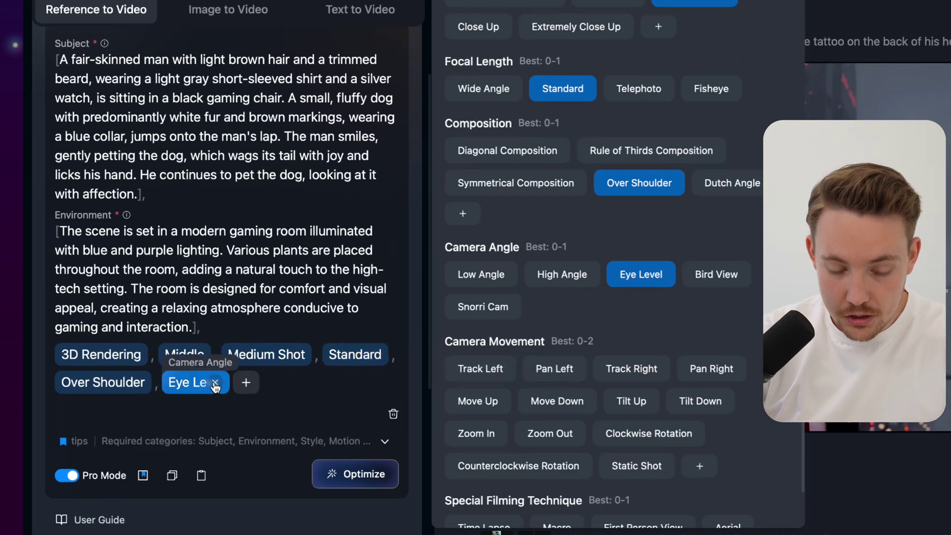
pyautogui.scroll(-3, 624, 277)
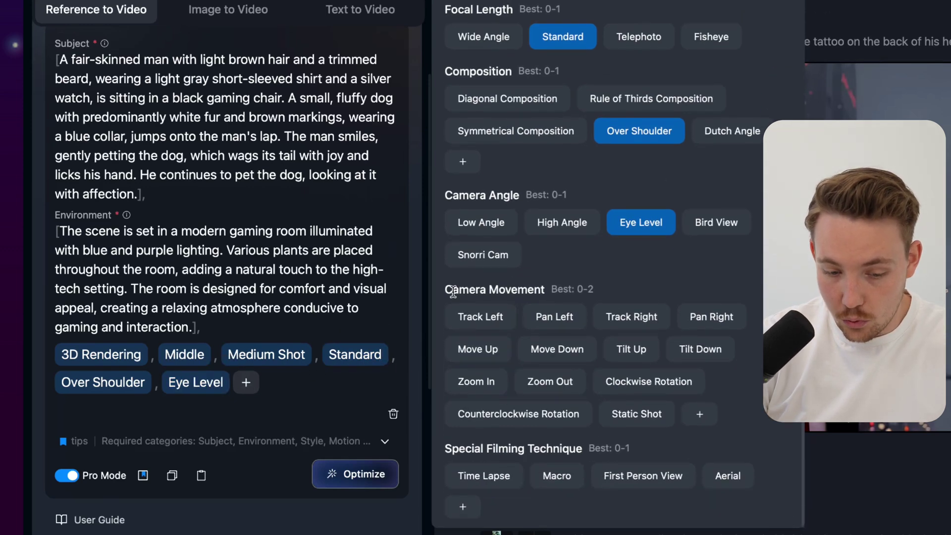
pyautogui.click(549, 386)
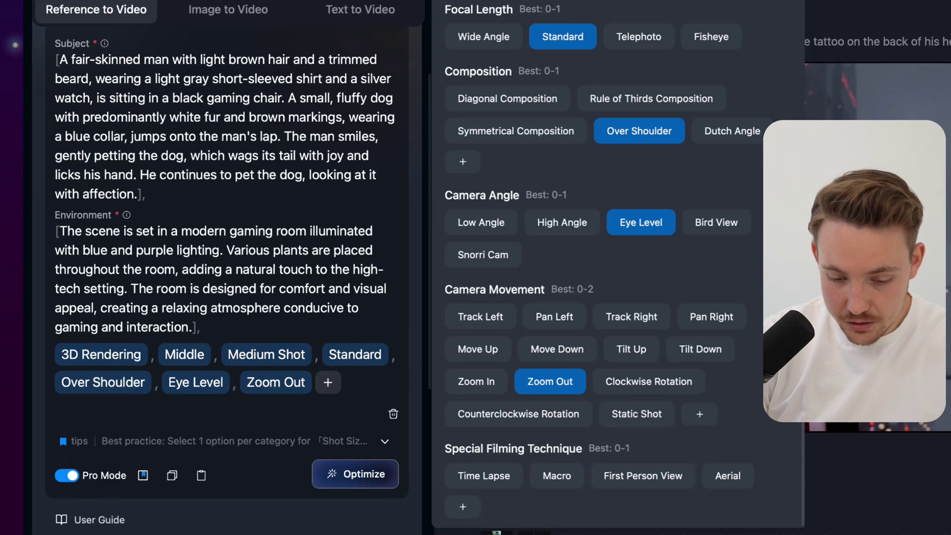
pyautogui.click(145, 477)
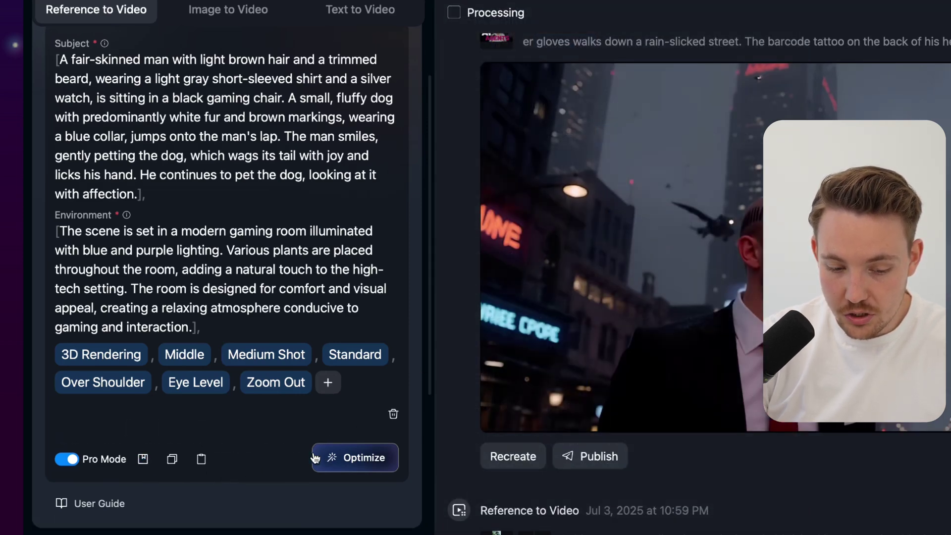
pyautogui.click(360, 453)
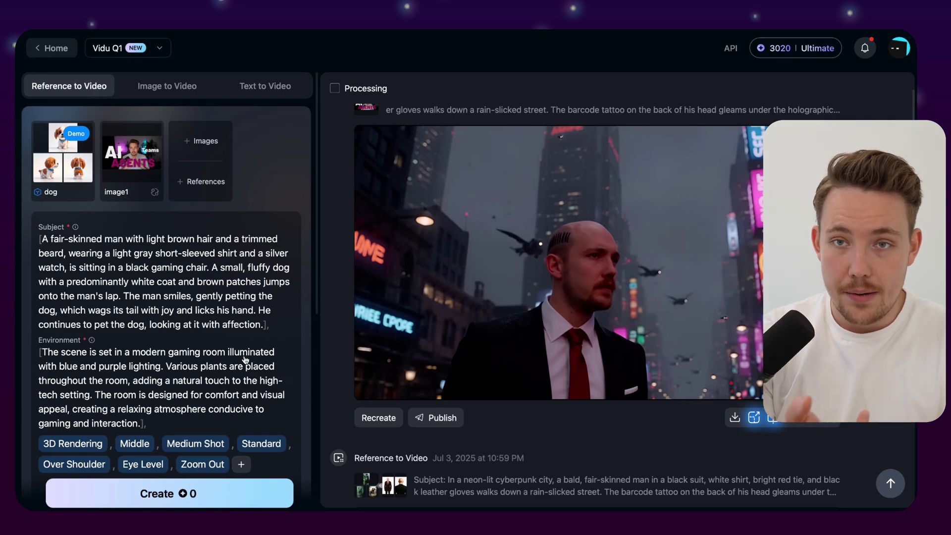
# Submit the man-with-dog clip for generation using the optimized prompt.
pyautogui.scroll(-5, 218, 355)
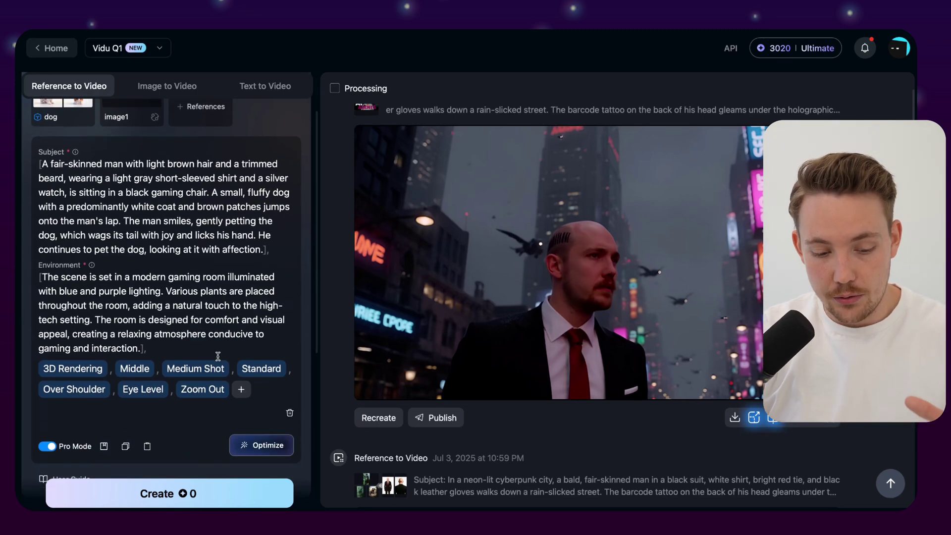
pyautogui.click(177, 500)
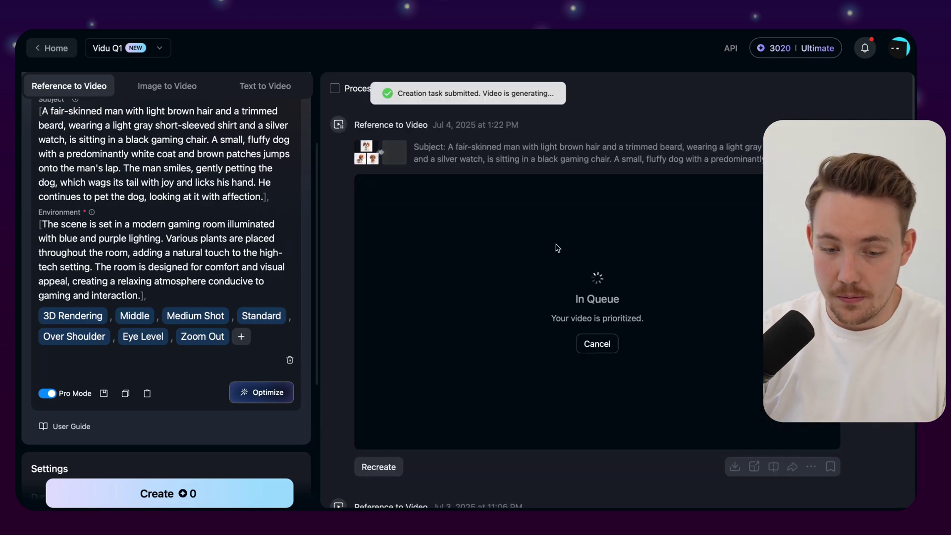
pyautogui.scroll(-12, 557, 248)
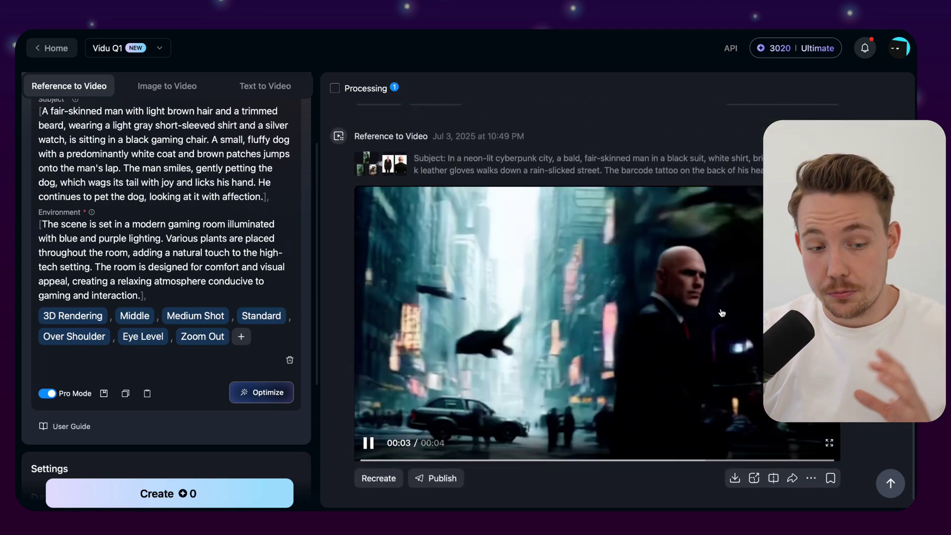
pyautogui.click(130, 48)
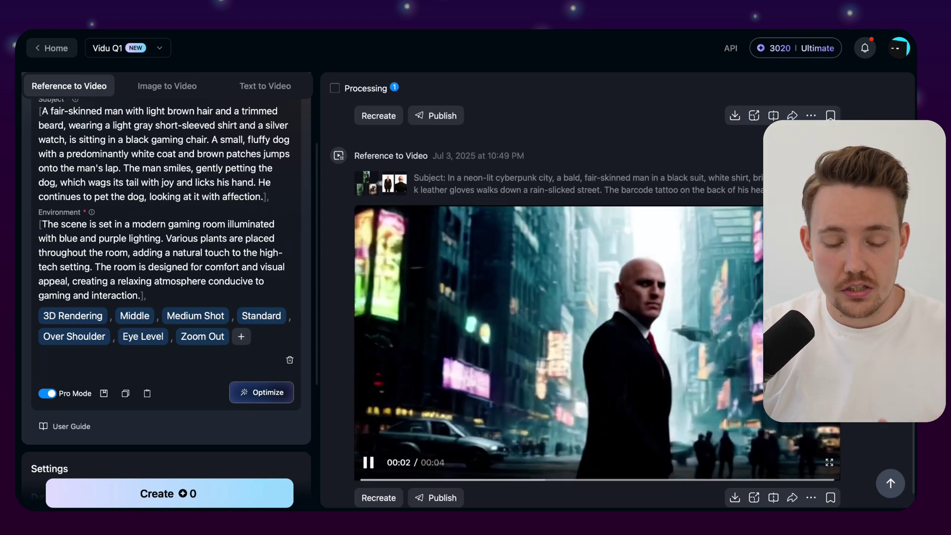
# Keep Vidu Q1 and review the 5-second, 1080p, amount 1 settings while the clip renders.
pyautogui.click(167, 51)
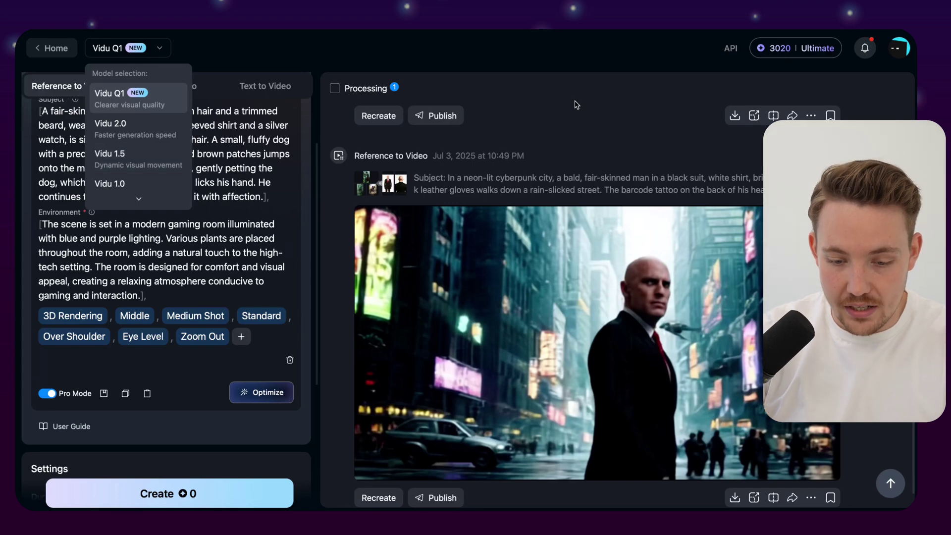
pyautogui.scroll(-2, 751, 204)
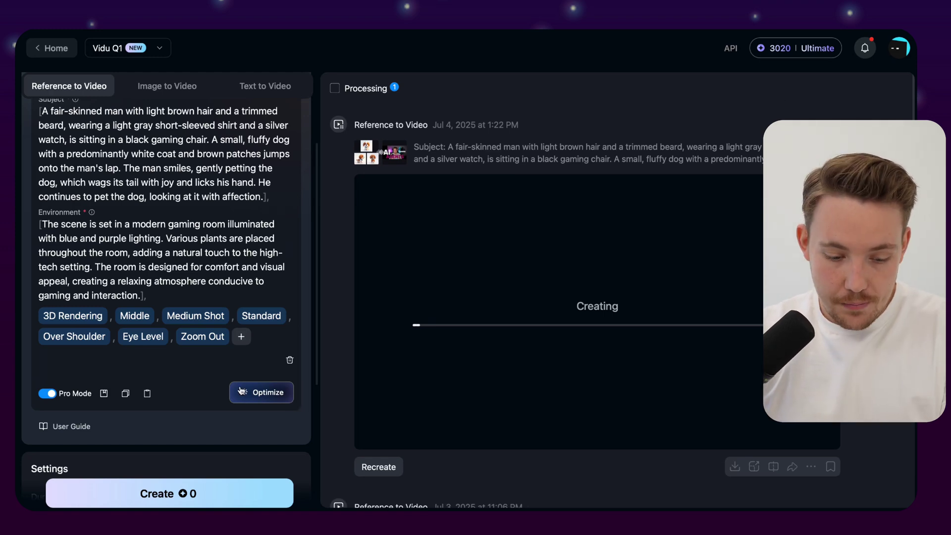
pyautogui.scroll(-3, 409, 408)
pyautogui.scroll(-5, 198, 333)
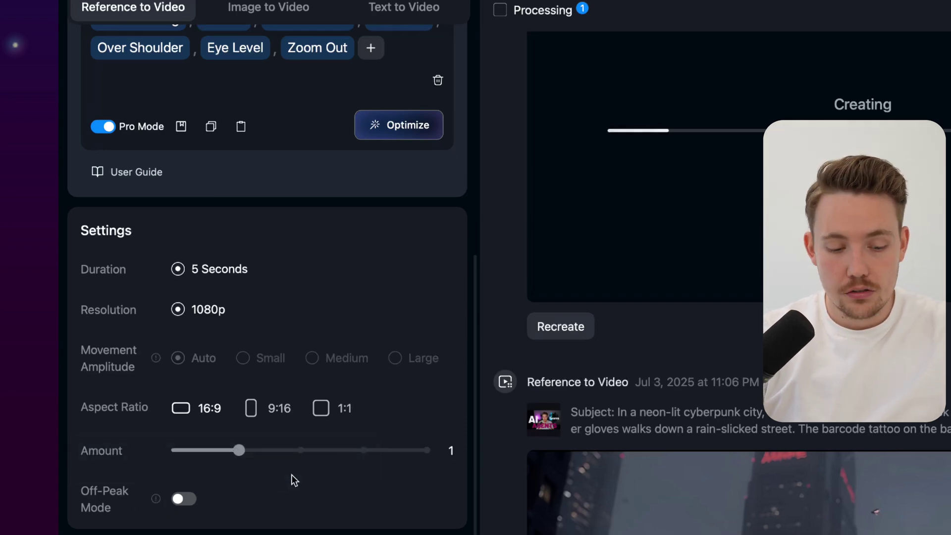
pyautogui.moveTo(154, 497)
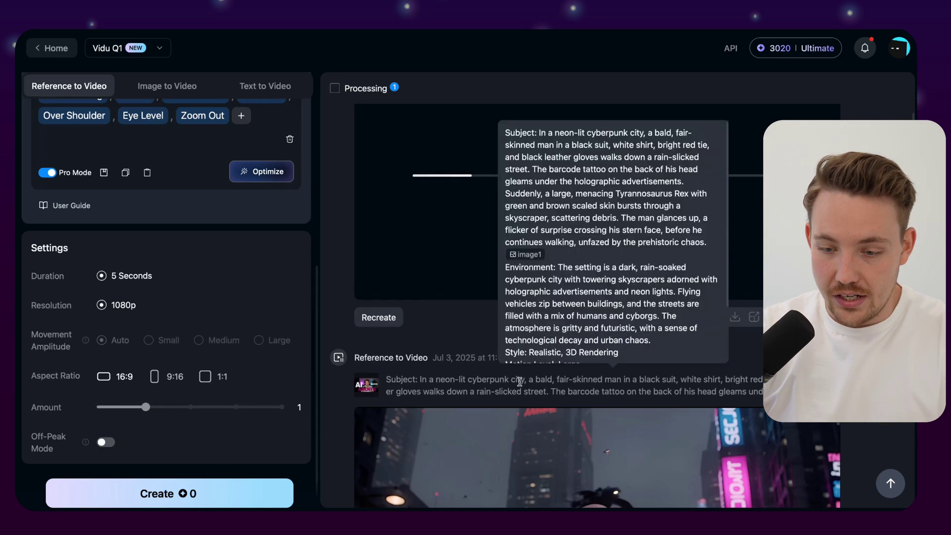
pyautogui.scroll(3, 558, 238)
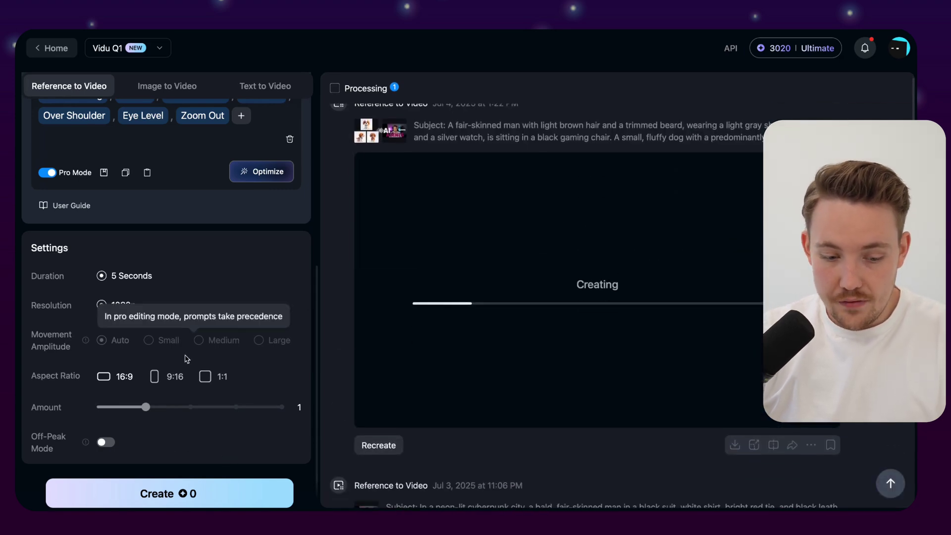
pyautogui.scroll(1, 152, 429)
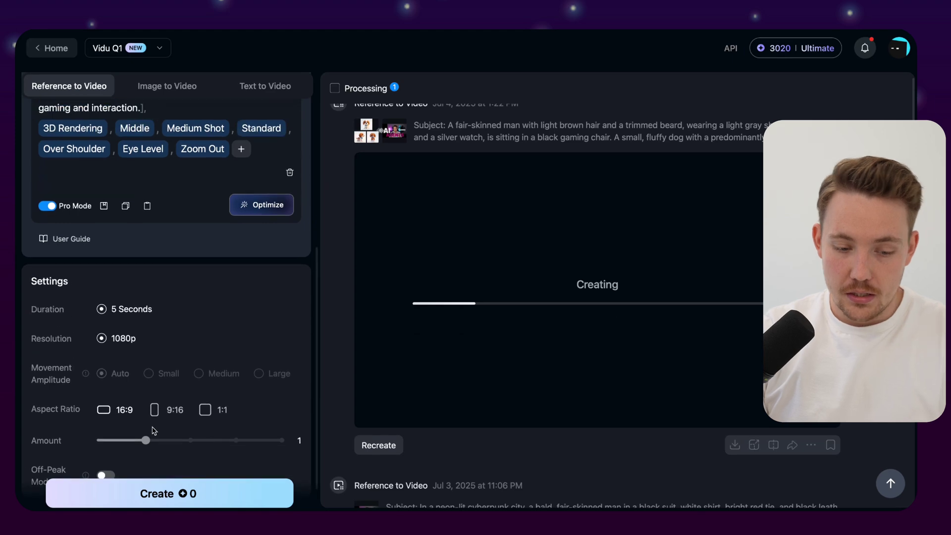
pyautogui.scroll(-1, 163, 429)
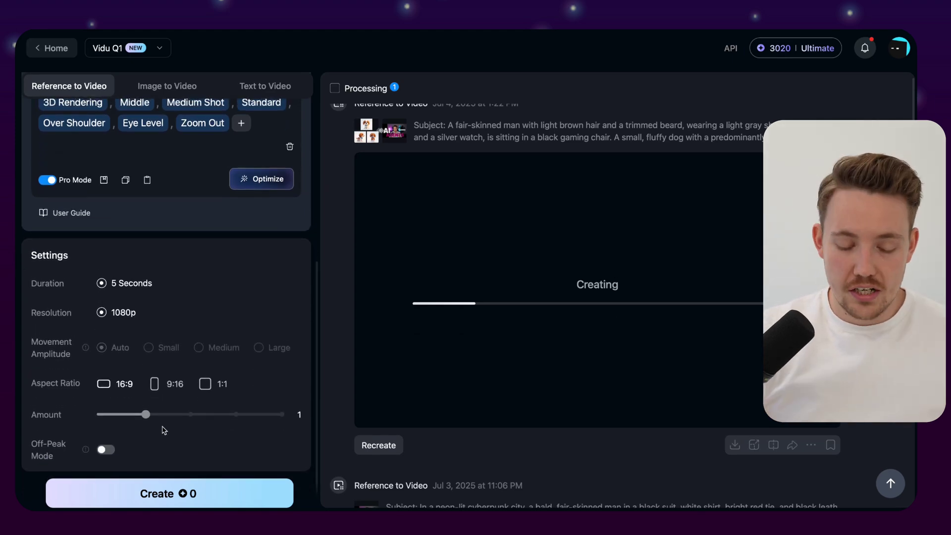
pyautogui.scroll(5, 206, 355)
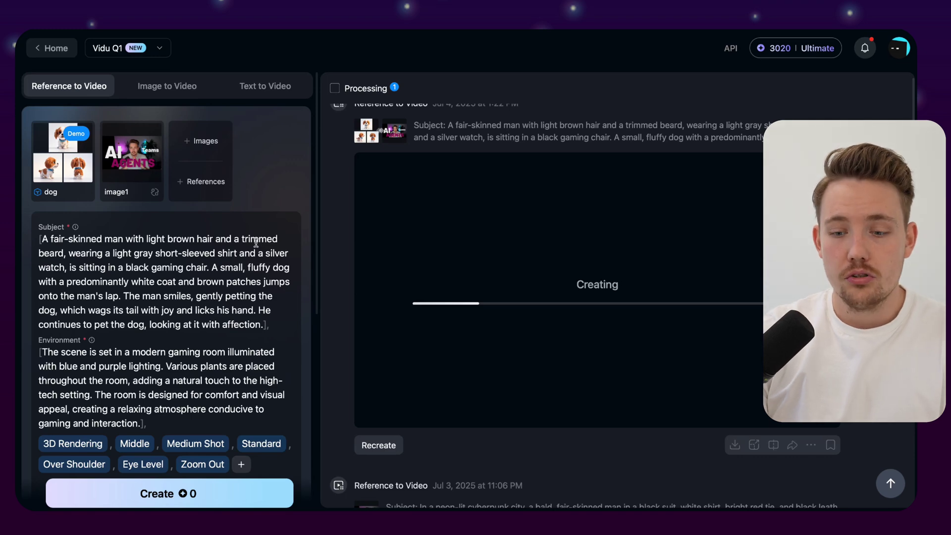
# Go to the Vidu API platform page and open its Documentation.
pyautogui.rightClick(731, 50)
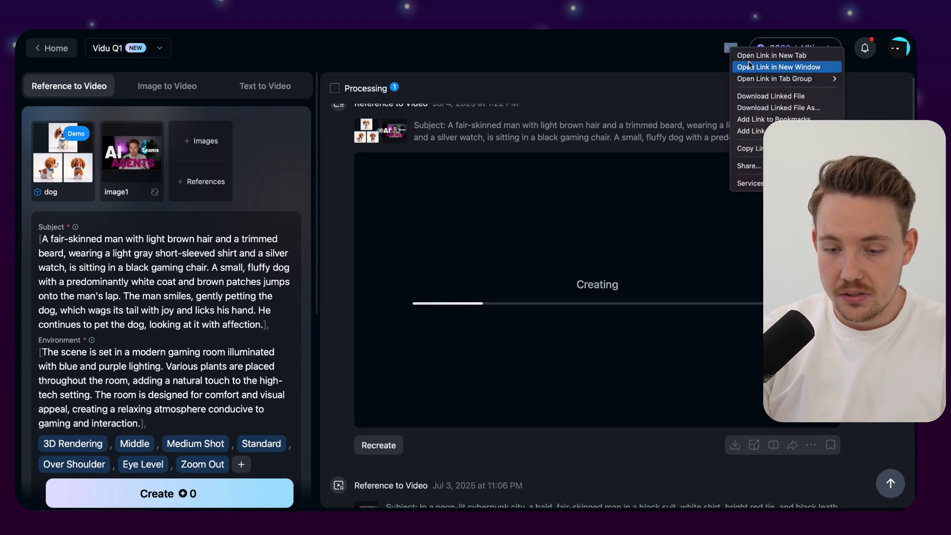
pyautogui.press('Escape')
pyautogui.click(730, 47)
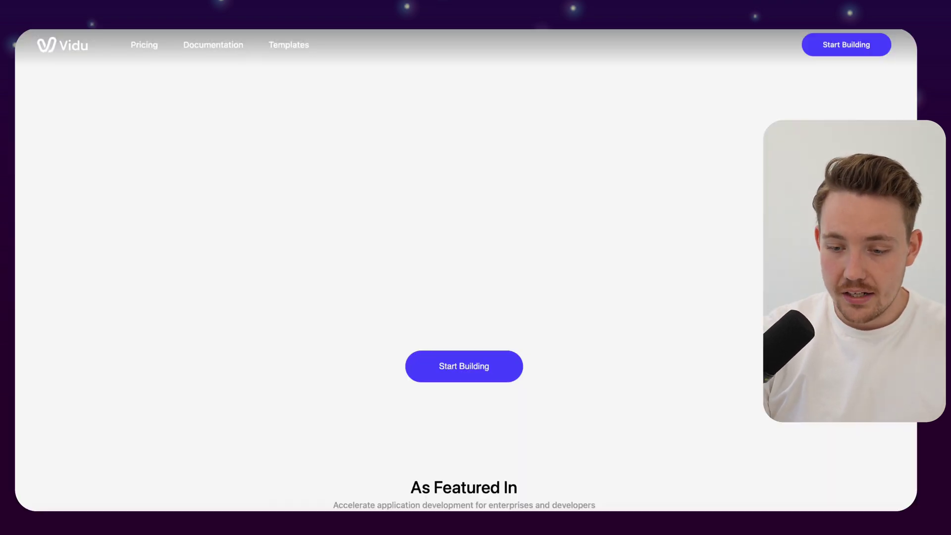
pyautogui.scroll(-12, 402, 256)
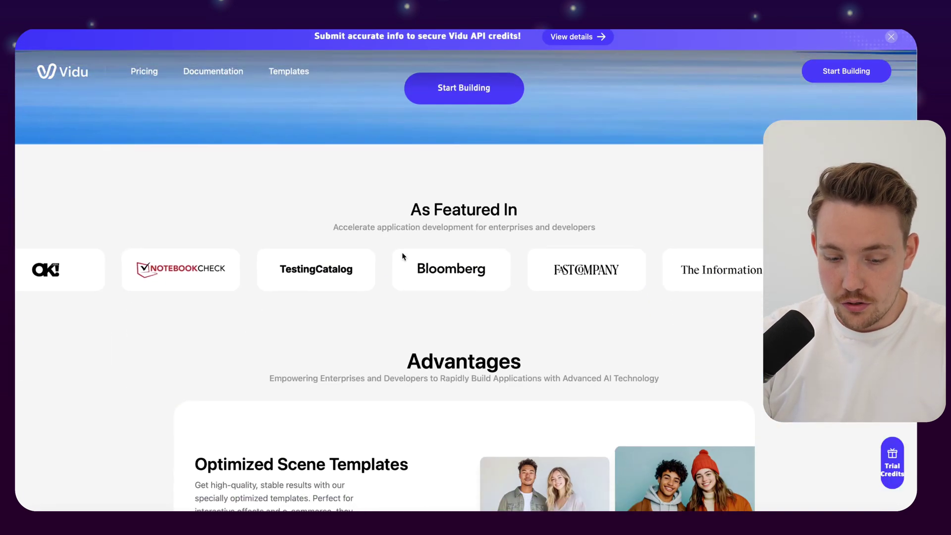
pyautogui.scroll(-2, 455, 326)
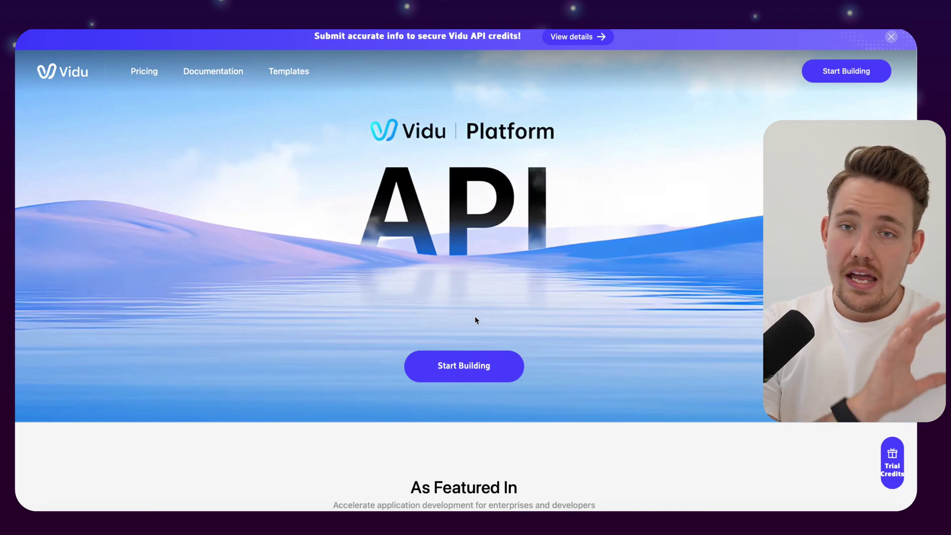
pyautogui.click(212, 72)
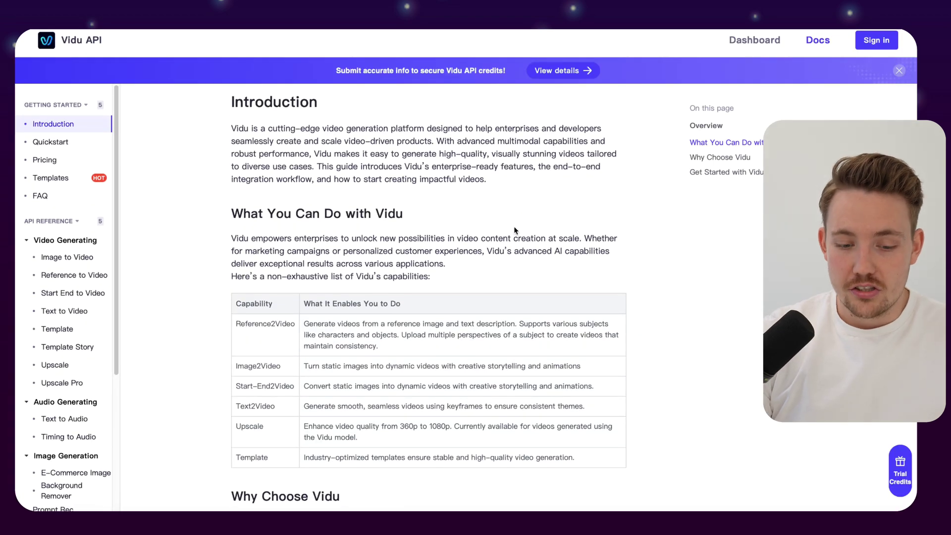
# Open the Reference to Video API reference and read through its Request Body parameters.
pyautogui.scroll(-1, 75, 295)
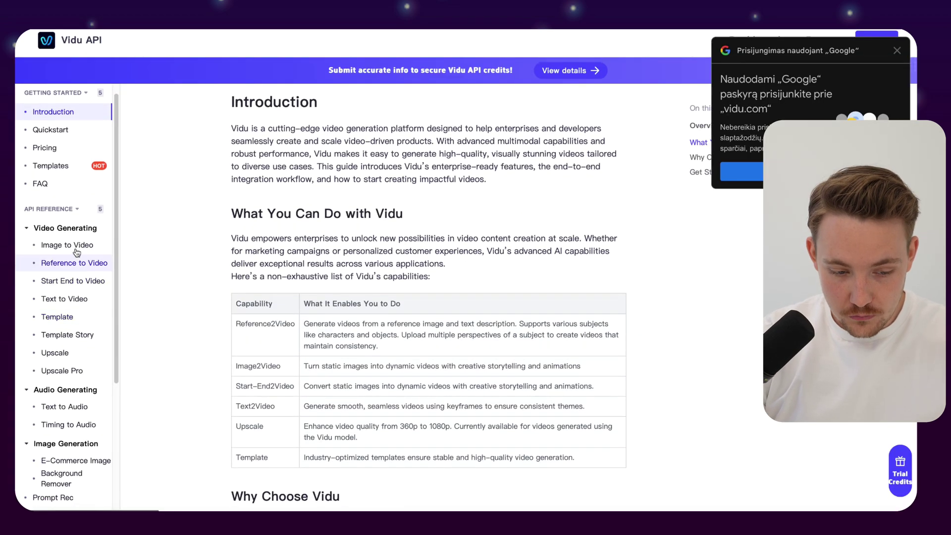
pyautogui.click(68, 262)
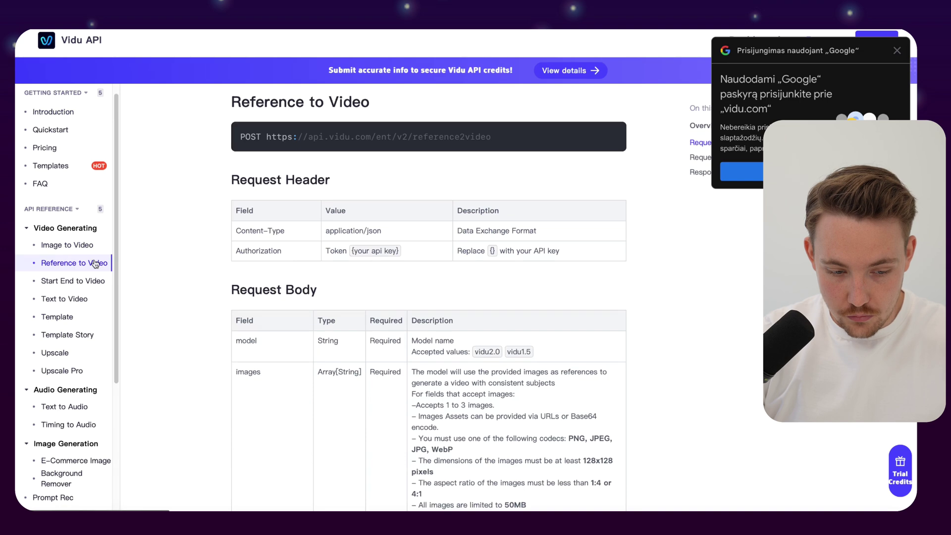
pyautogui.scroll(-1, 446, 369)
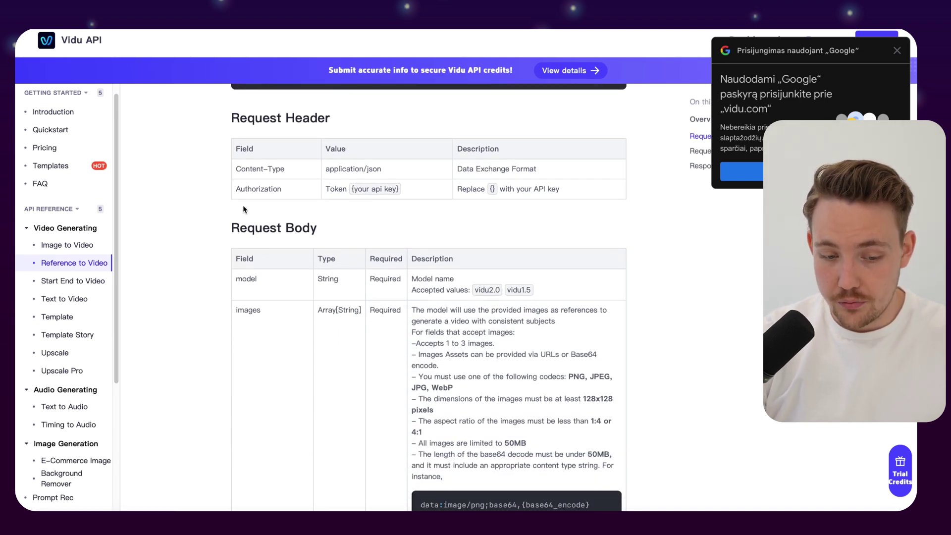
pyautogui.scroll(-1, 304, 394)
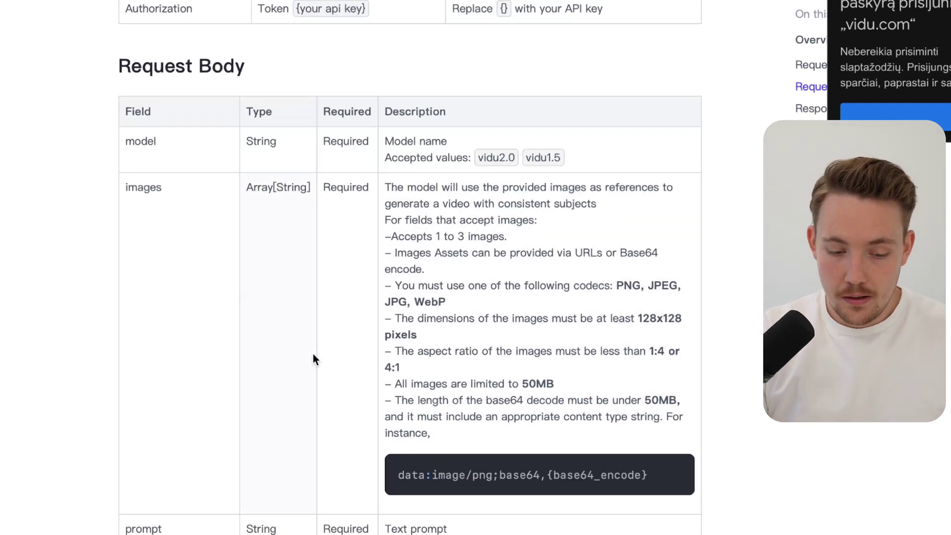
pyautogui.scroll(-5, 313, 353)
pyautogui.scroll(-5, 198, 307)
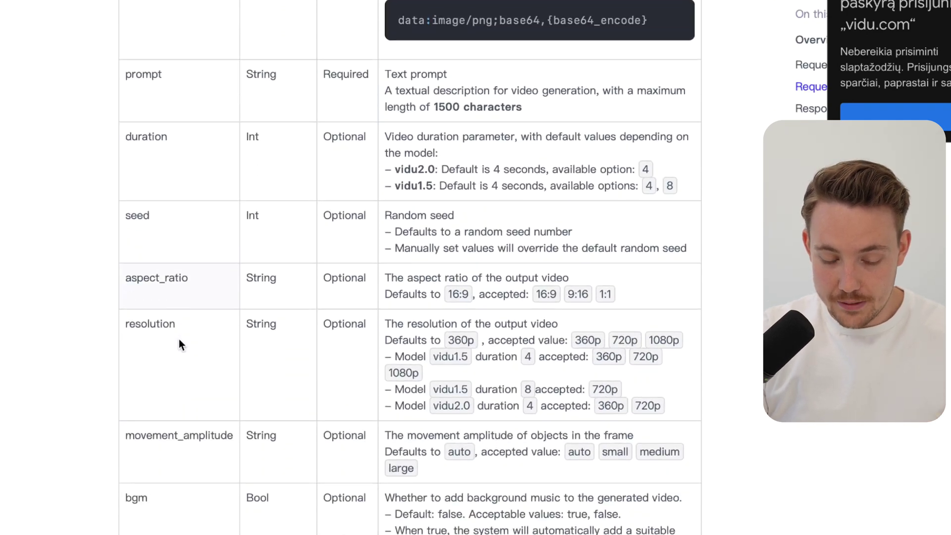
pyautogui.scroll(-1, 184, 332)
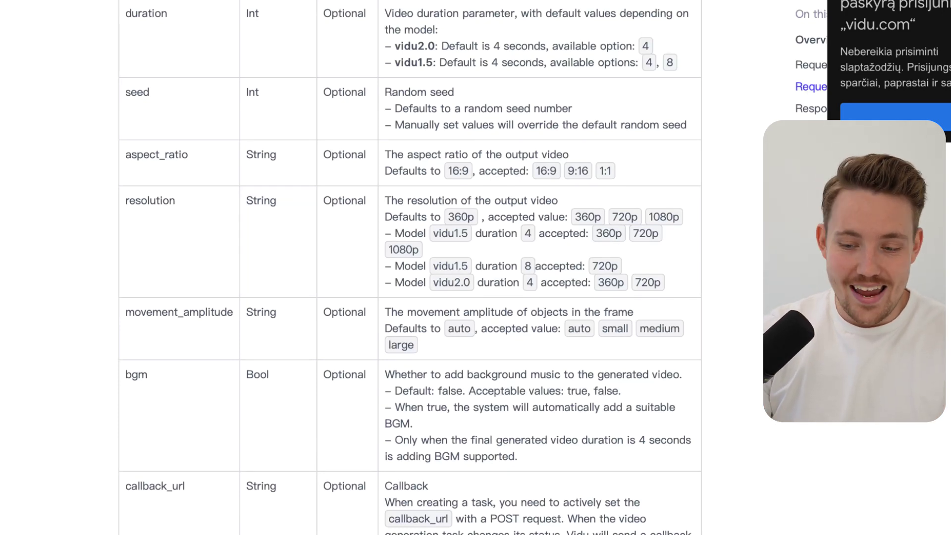
pyautogui.scroll(-3, 448, 268)
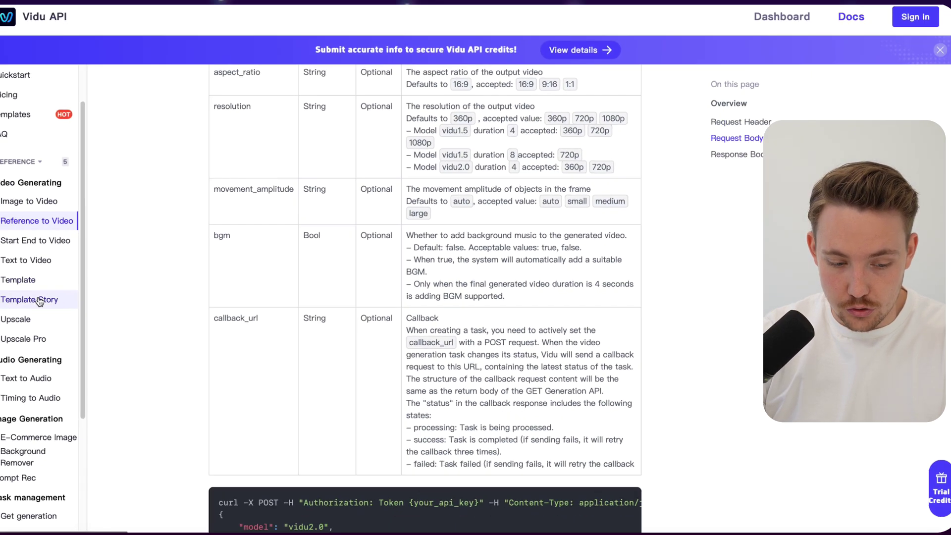
pyautogui.scroll(-1, 71, 346)
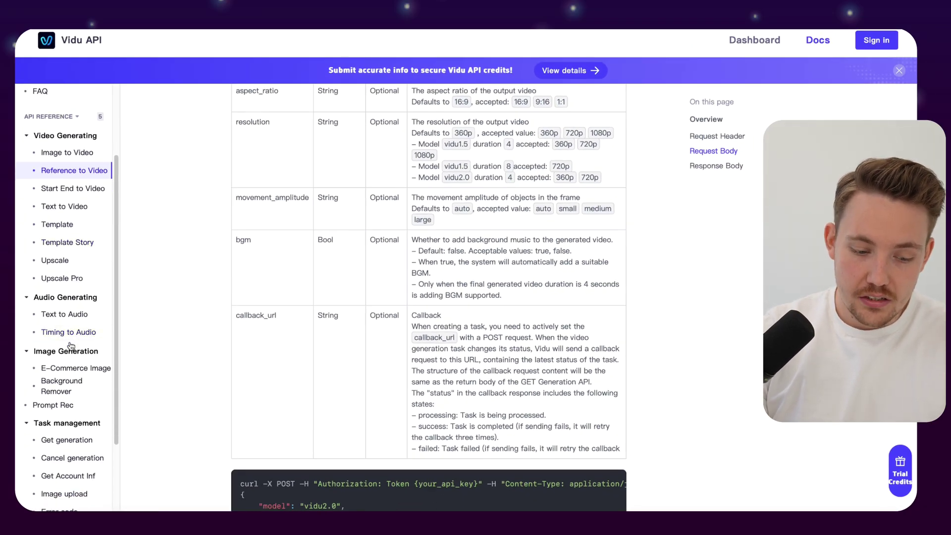
pyautogui.scroll(-1, 71, 345)
pyautogui.scroll(2, 64, 340)
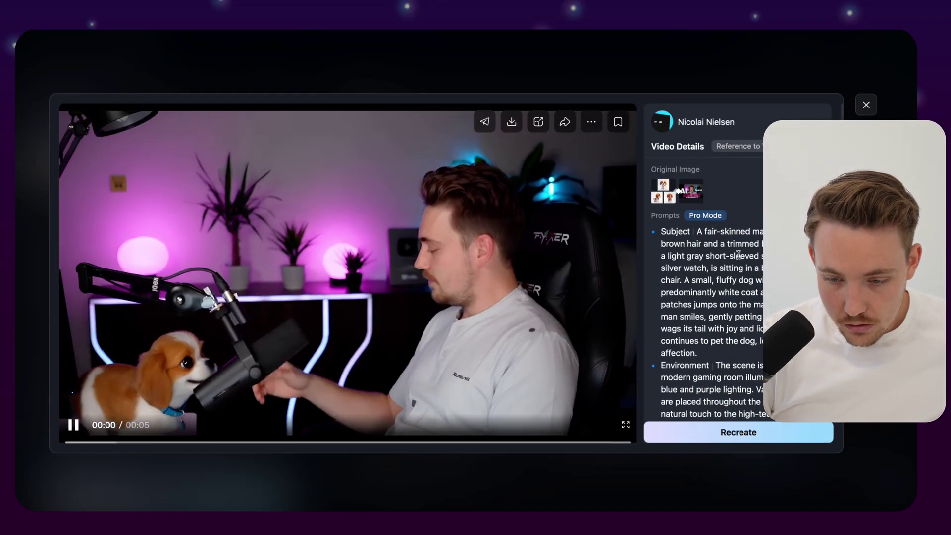
pyautogui.scroll(-6, 738, 254)
pyautogui.scroll(1, 706, 246)
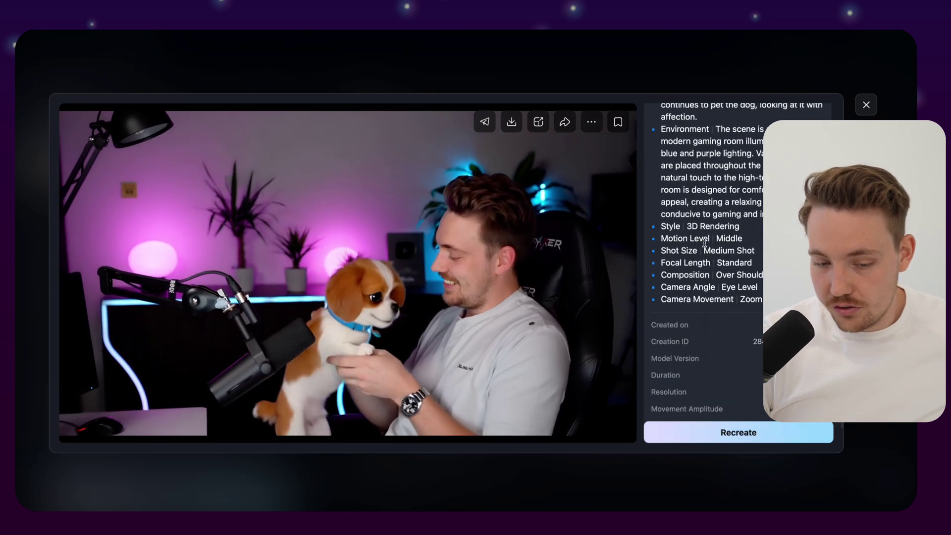
pyautogui.moveTo(511, 119)
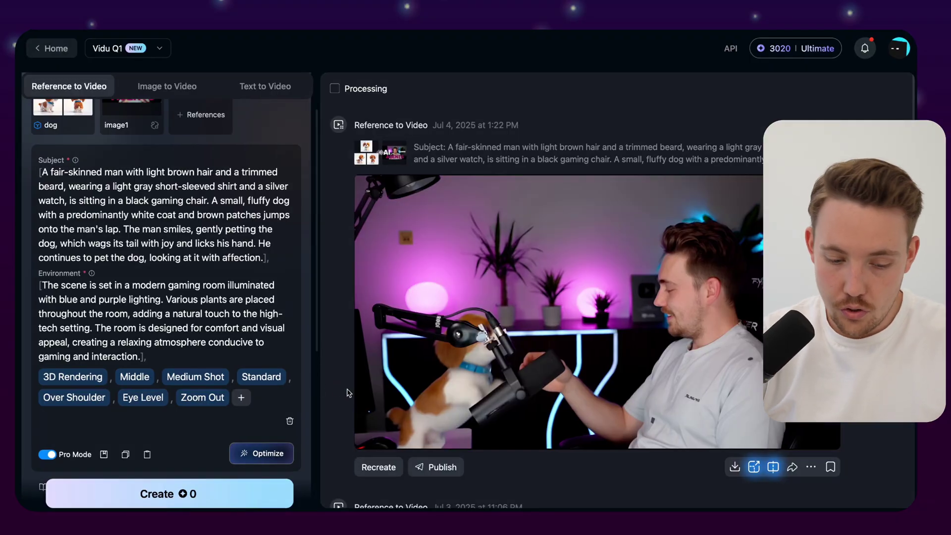
# Clear the old prompt and put 'cyberpunk style animation' into the Environment field.
pyautogui.click(290, 420)
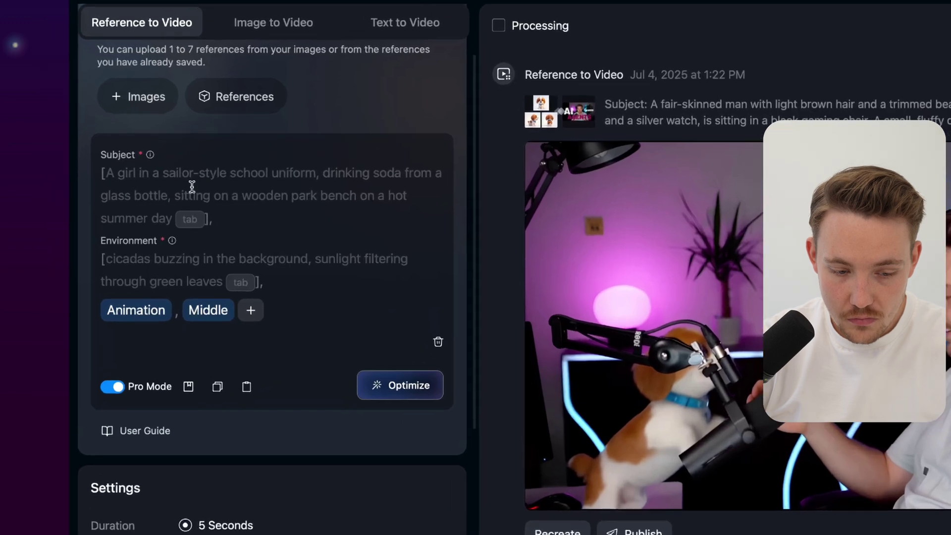
pyautogui.click(90, 195)
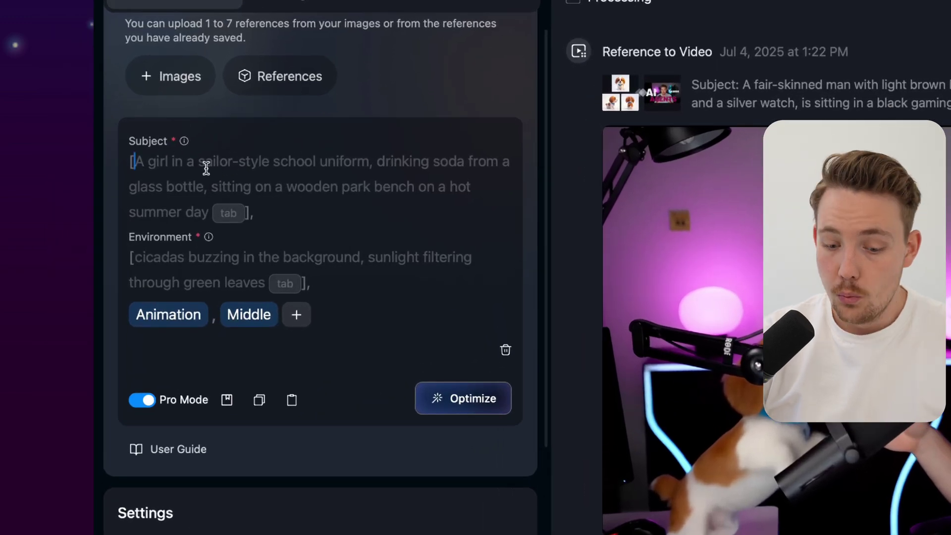
pyautogui.write('cyp')
pyautogui.press('BackSpace')
pyautogui.write('berpunk style')
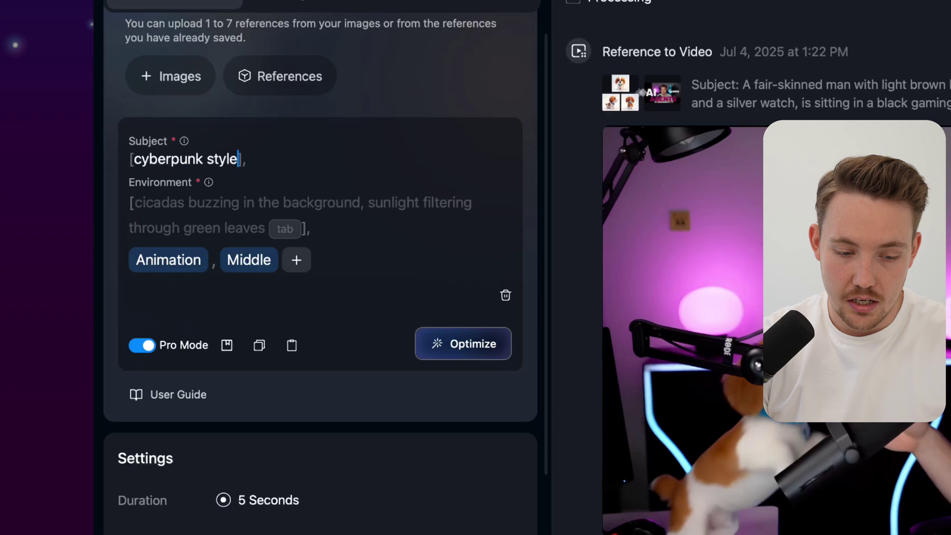
pyautogui.write(' animation')
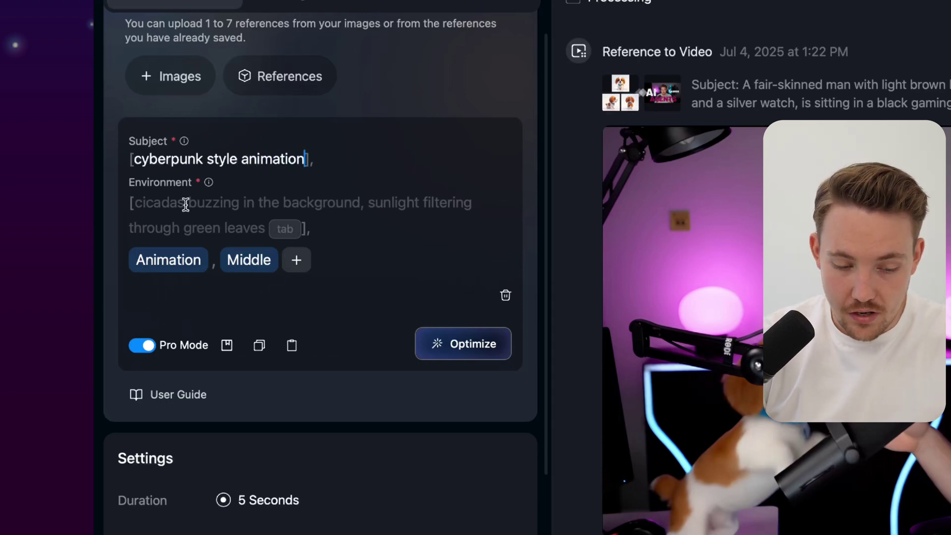
pyautogui.moveTo(309, 157); pyautogui.dragTo(138, 158)
pyautogui.hotkey('ctrl', 'c')
pyautogui.click(198, 220)
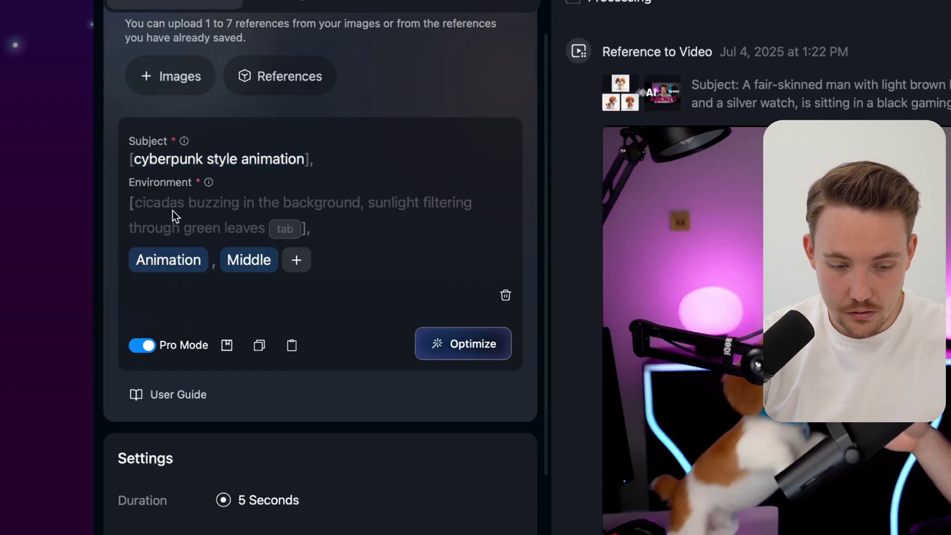
pyautogui.hotkey('ctrl', 'v')
# Replace the Subject text with 'A guy in swim short'.
pyautogui.scroll(-2, 198, 199)
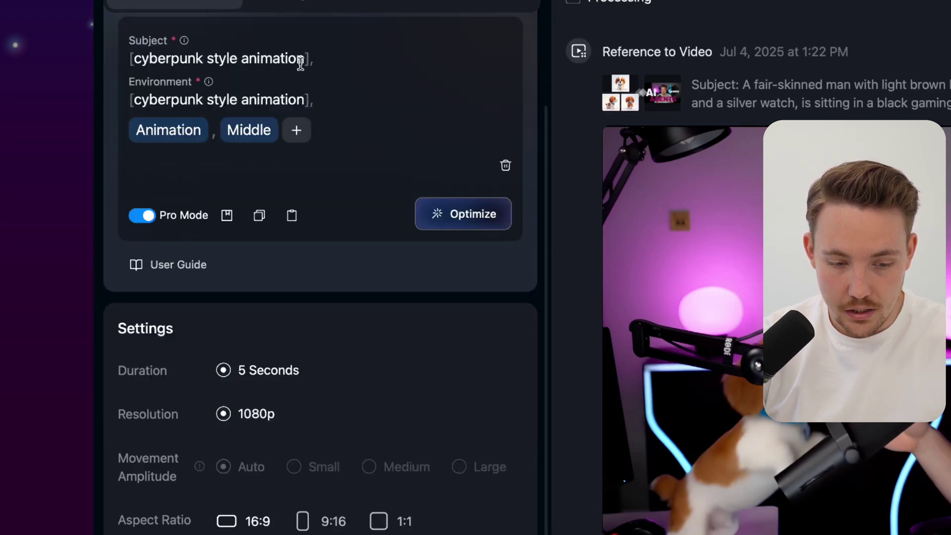
pyautogui.moveTo(305, 58); pyautogui.dragTo(134, 58)
pyautogui.press('BackSpace')
pyautogui.scroll(2, 199, 198)
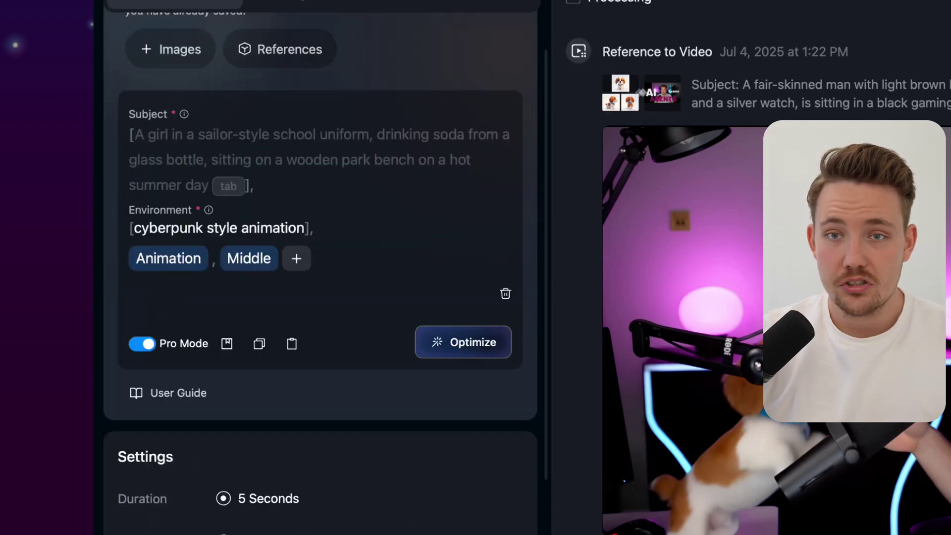
pyautogui.write('A g')
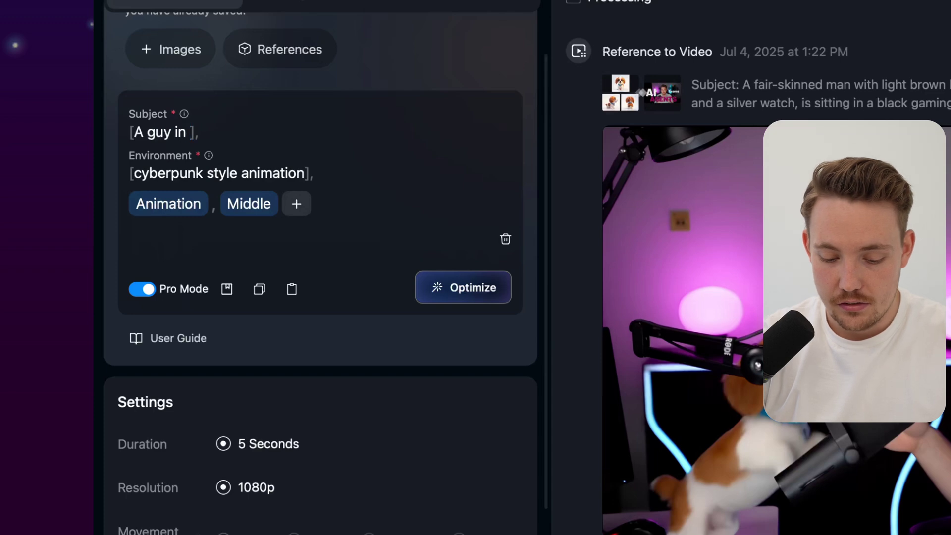
pyautogui.write('uy in swim short')
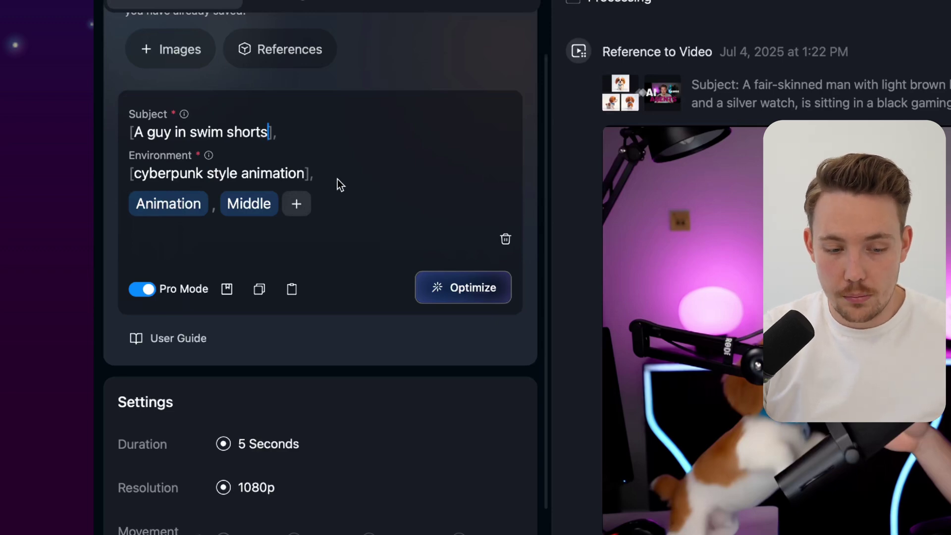
pyautogui.moveTo(176, 203)
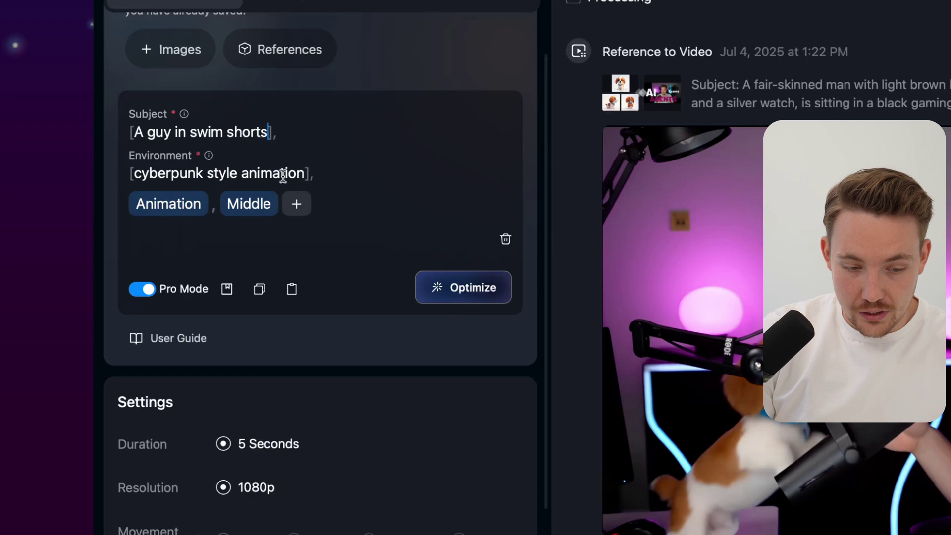
# Add a Wide Angle focal length tag to the prompt.
pyautogui.click(307, 201)
pyautogui.scroll(-3, 691, 258)
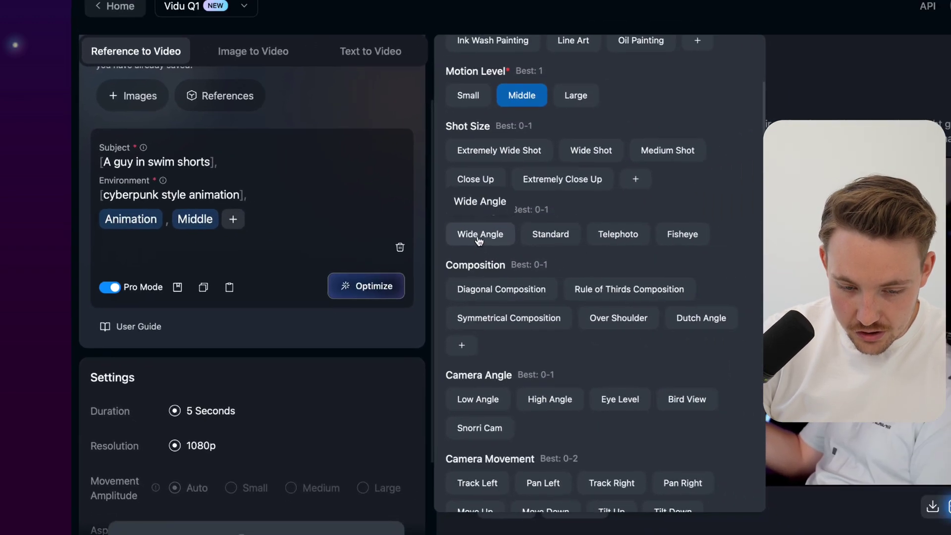
pyautogui.click(585, 225)
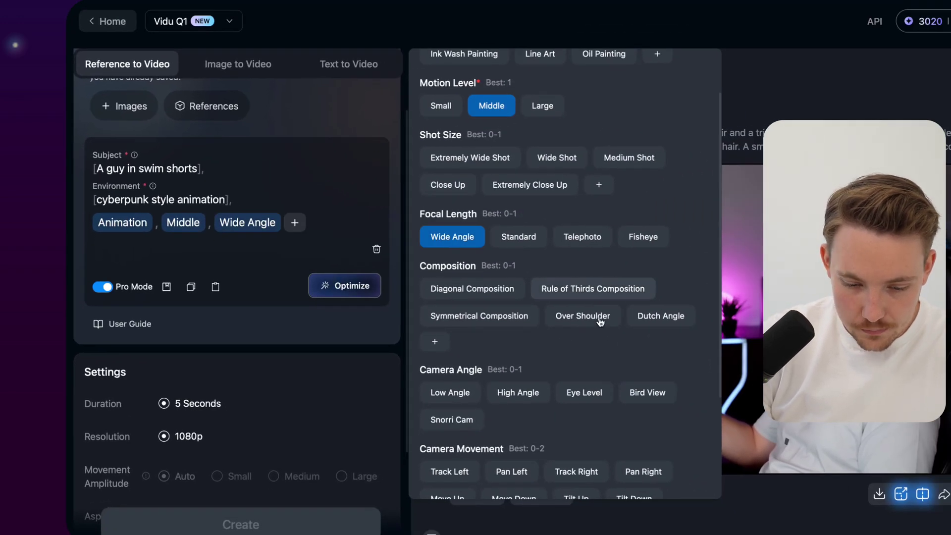
pyautogui.scroll(-1, 589, 320)
pyautogui.scroll(-3, 517, 371)
pyautogui.click(331, 242)
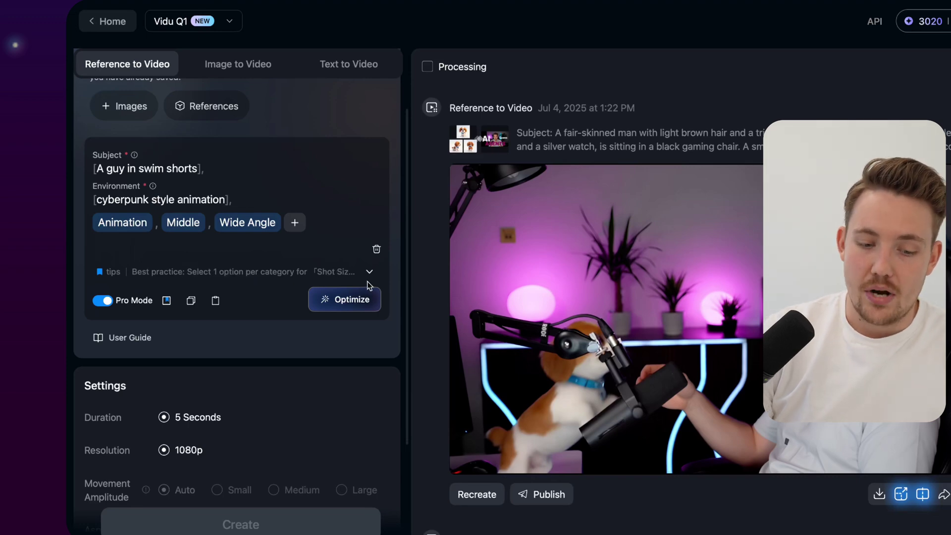
# Run Optimize so AI expands the swim-shorts prompt into a fuller description.
pyautogui.click(345, 303)
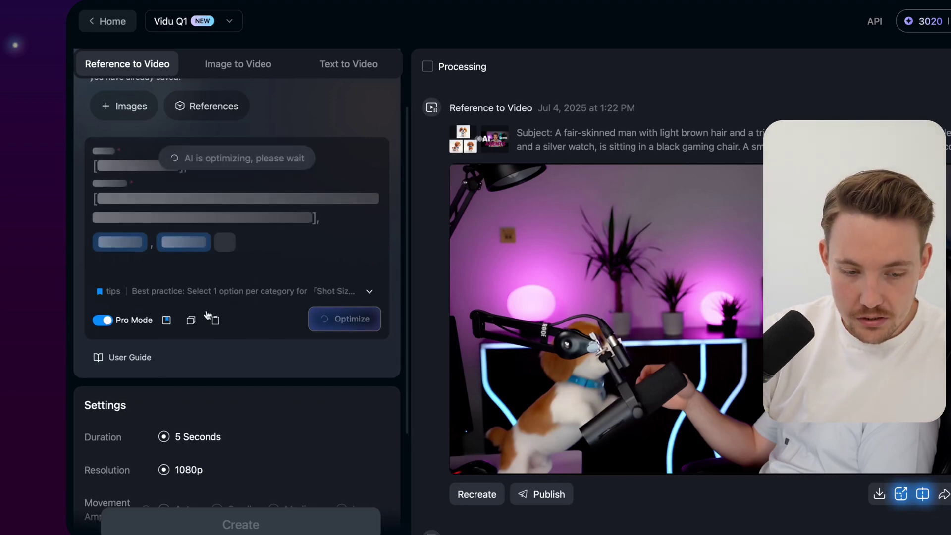
pyautogui.click(104, 326)
pyautogui.scroll(3, 298, 228)
pyautogui.click(103, 324)
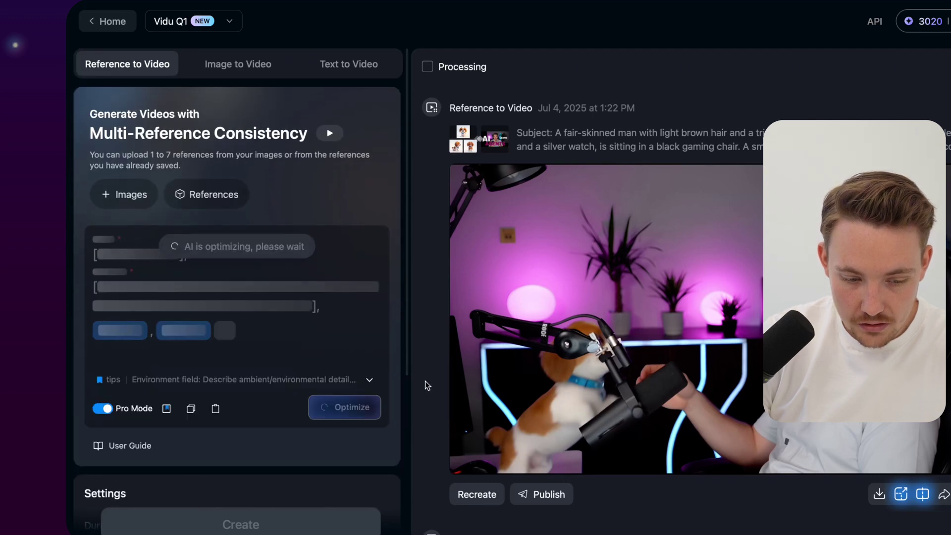
pyautogui.scroll(-1, 377, 398)
pyautogui.scroll(-3, 323, 396)
# Set the aspect ratio to 9:16 and the output amount to 2.
pyautogui.click(223, 479)
pyautogui.scroll(-5, 272, 400)
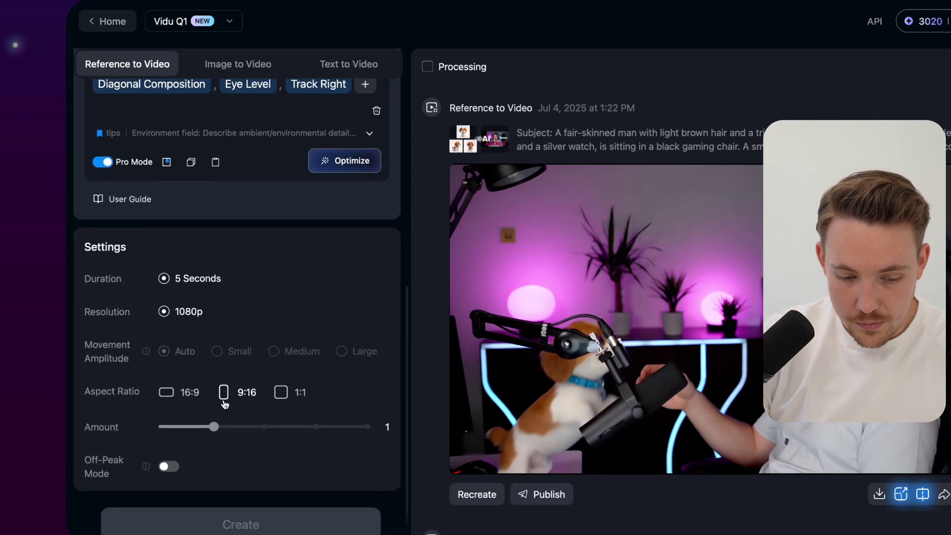
pyautogui.scroll(1, 241, 390)
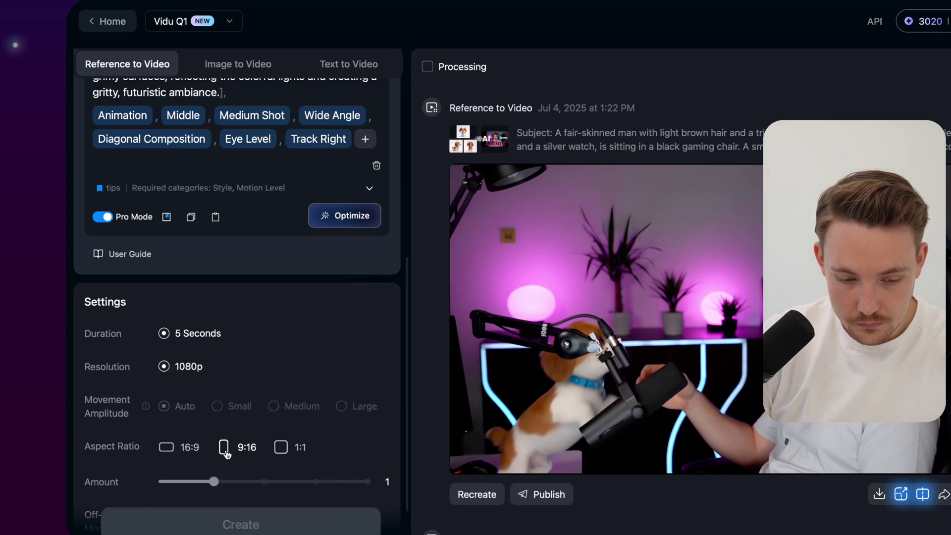
pyautogui.moveTo(222, 485); pyautogui.dragTo(264, 483)
pyautogui.scroll(-1, 322, 417)
pyautogui.scroll(3, 332, 377)
# Re-optimize the prompt into a detailed neon cyberpunk description.
pyautogui.click(341, 321)
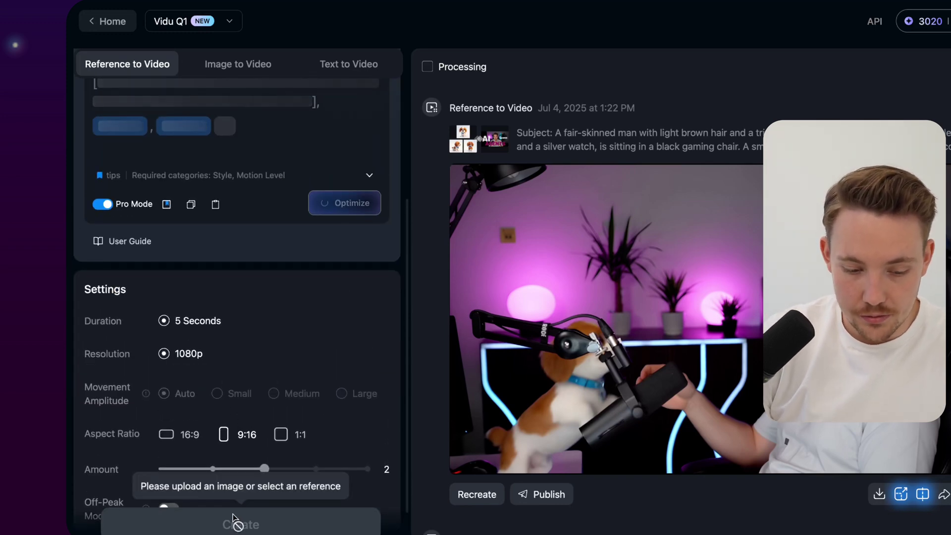
pyautogui.scroll(-1, 240, 521)
pyautogui.scroll(4, 262, 383)
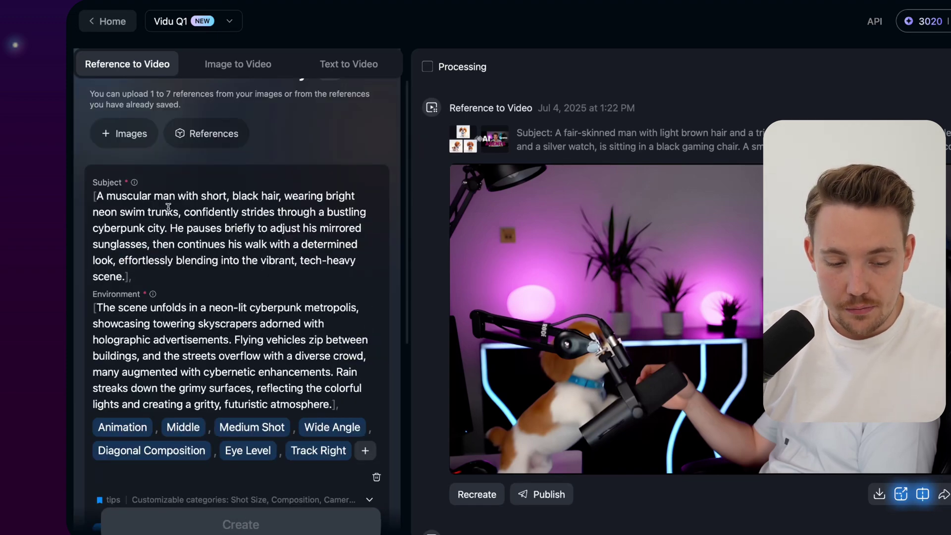
# Review the rewritten Subject description of the muscular man in neon swim trunks.
pyautogui.moveTo(97, 195); pyautogui.dragTo(158, 270)
pyautogui.click(155, 274)
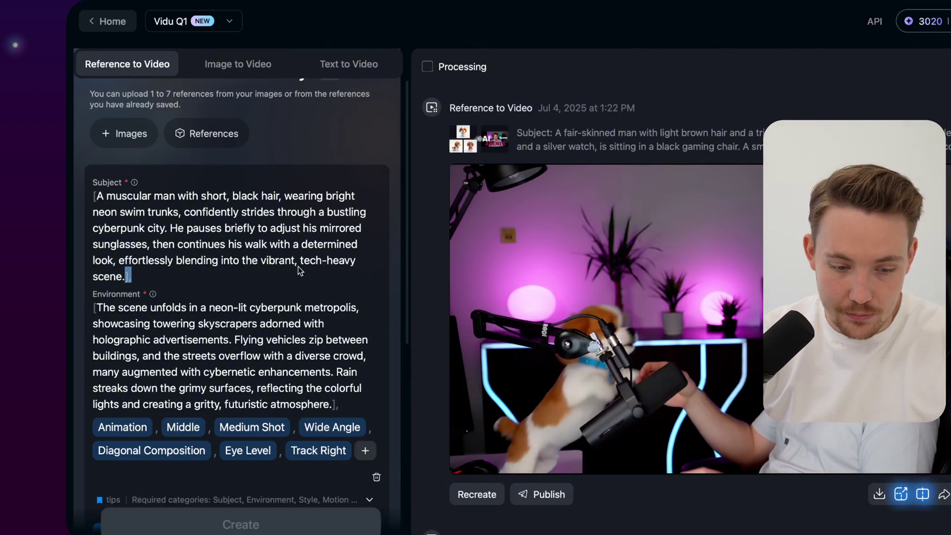
pyautogui.scroll(2, 300, 270)
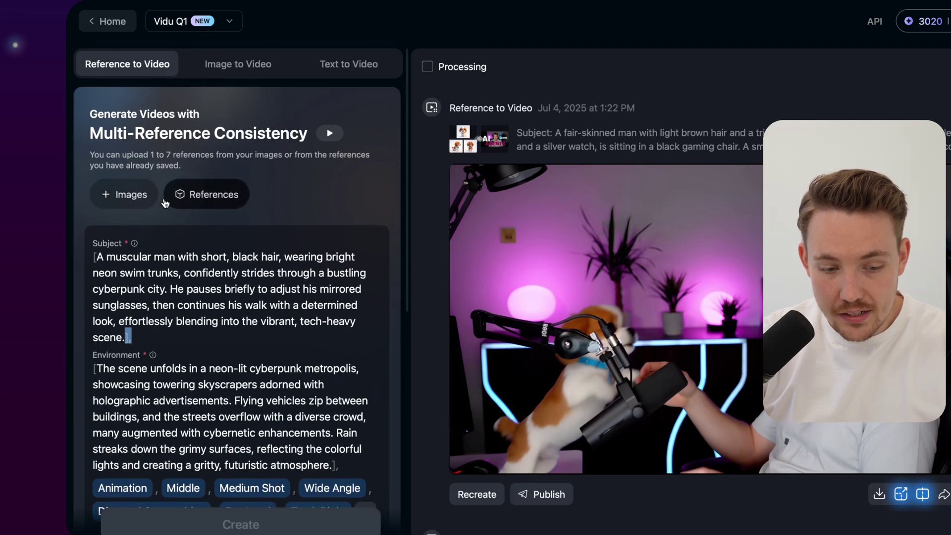
# Open the Community references and select Agent 47.
pyautogui.click(205, 194)
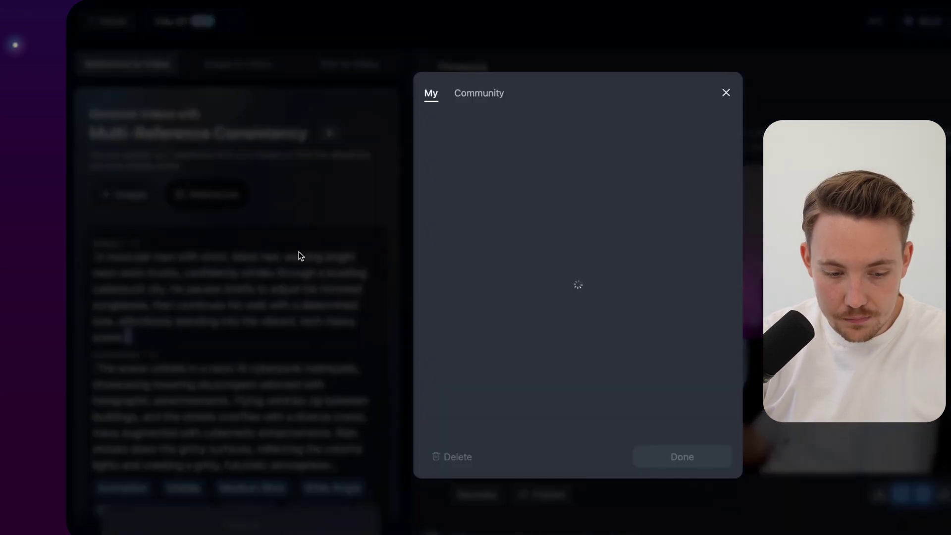
pyautogui.click(480, 94)
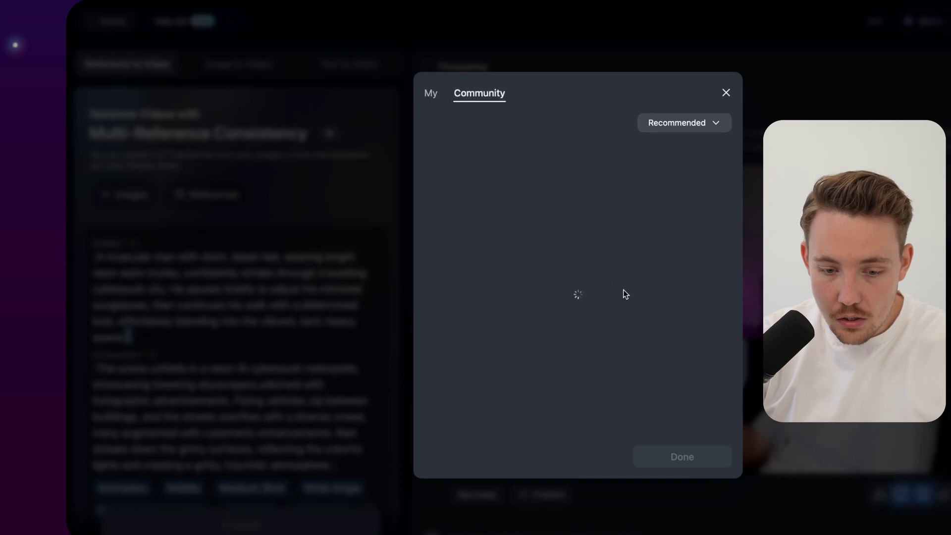
pyautogui.moveTo(604, 398)
pyautogui.scroll(-4, 604, 397)
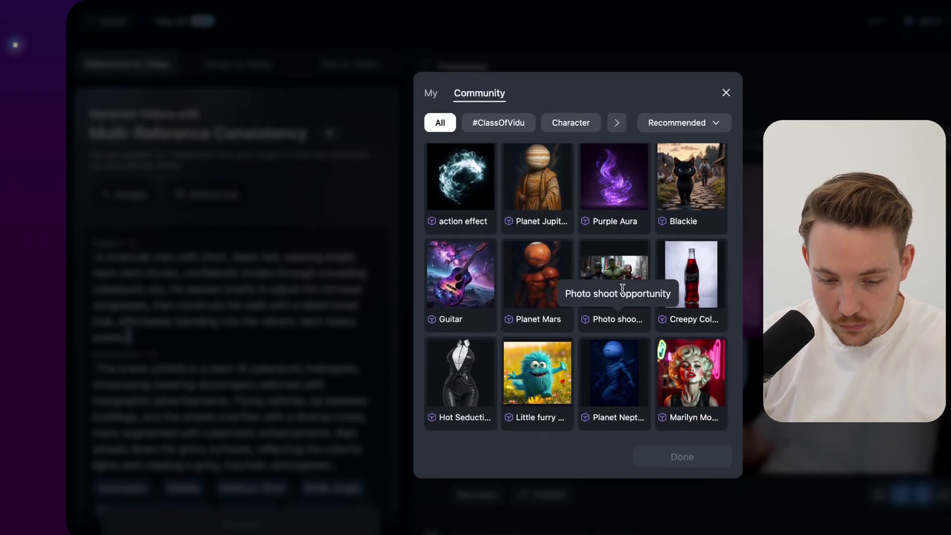
pyautogui.scroll(4, 623, 289)
pyautogui.moveTo(466, 257)
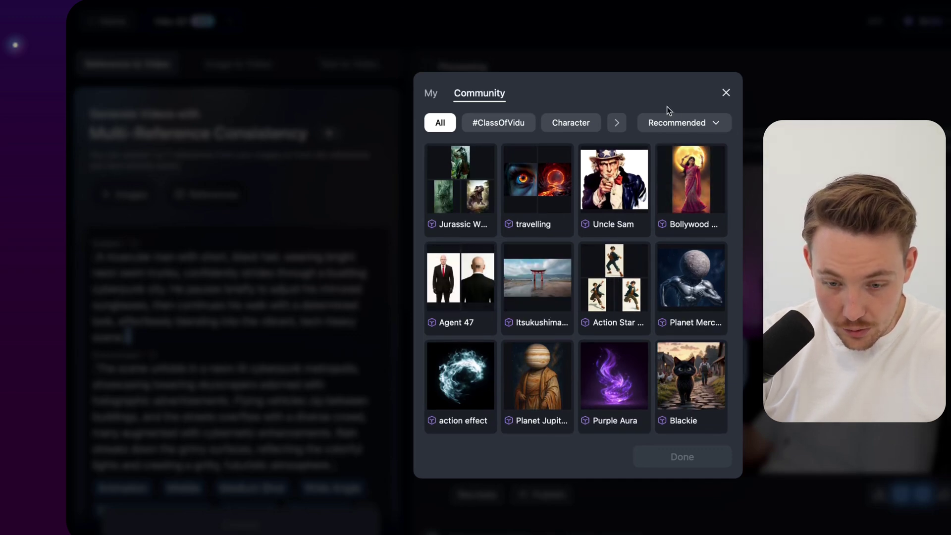
pyautogui.moveTo(627, 172)
pyautogui.moveTo(471, 276)
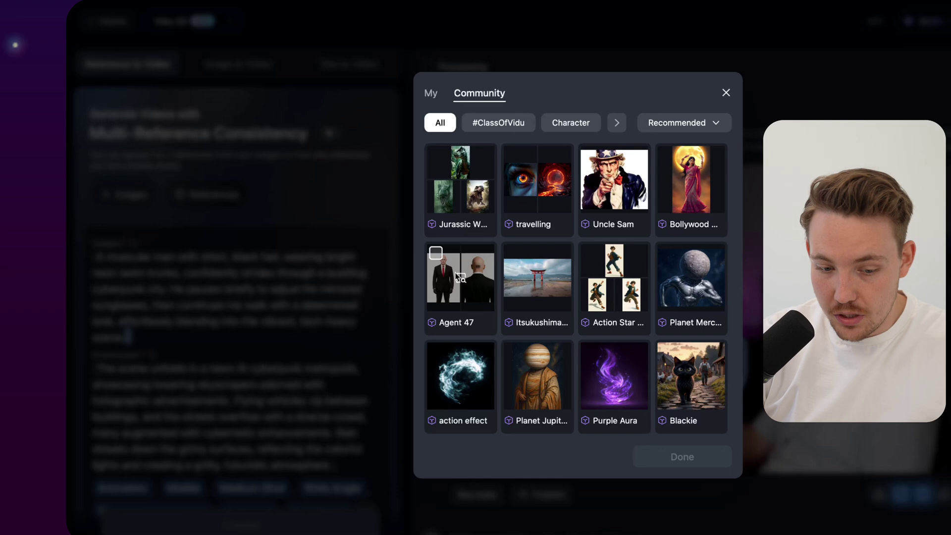
pyautogui.click(437, 254)
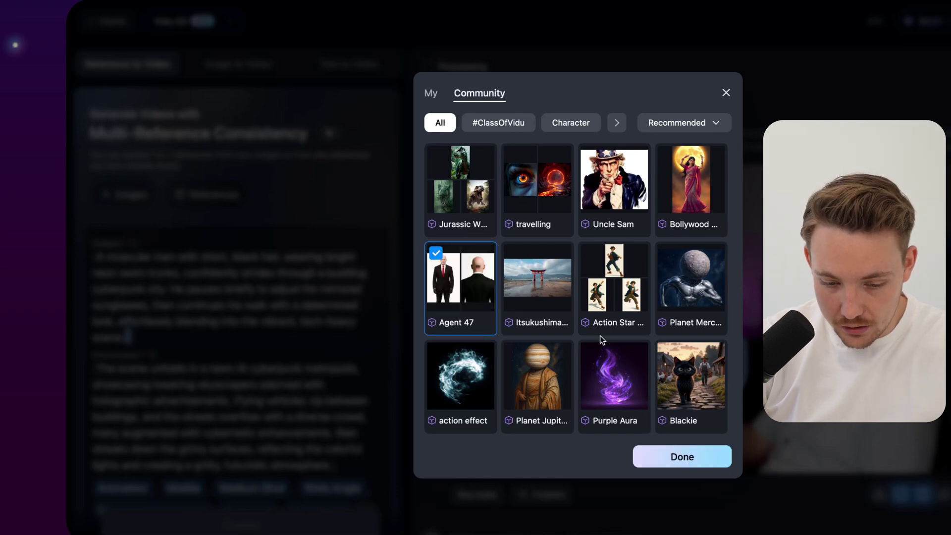
# Browse the remaining community references for DBArena and confirm the chosen references.
pyautogui.scroll(-5, 600, 335)
pyautogui.scroll(-1, 570, 248)
pyautogui.moveTo(602, 348)
pyautogui.scroll(-8, 602, 349)
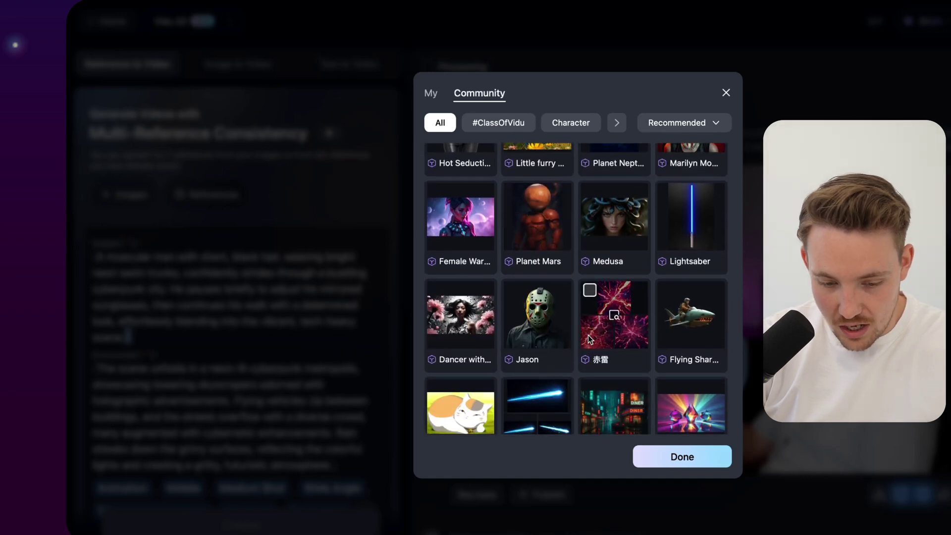
pyautogui.scroll(-2, 603, 354)
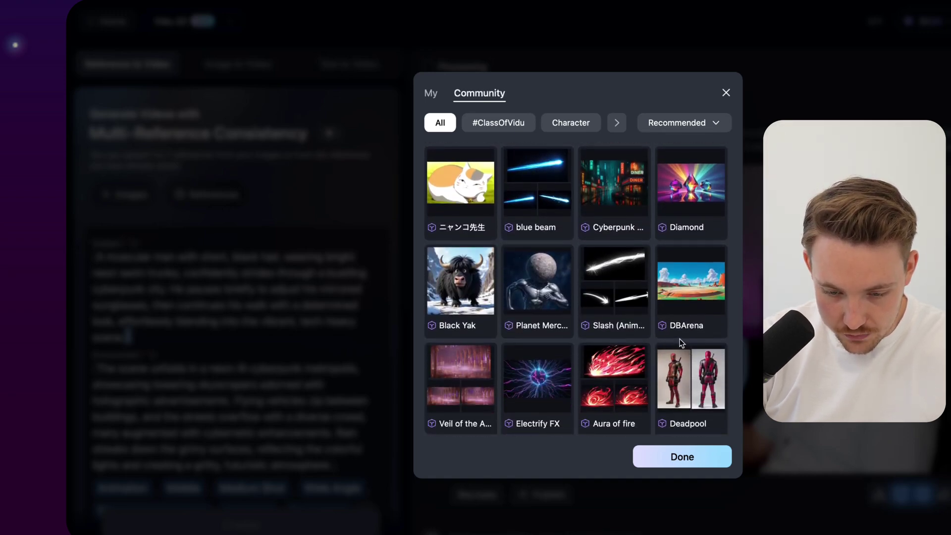
pyautogui.moveTo(708, 267)
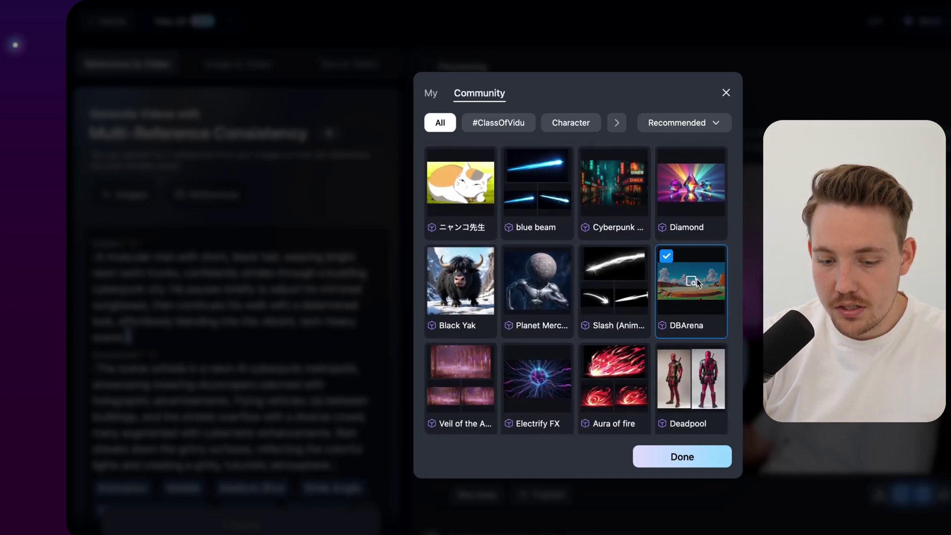
pyautogui.scroll(12, 687, 281)
pyautogui.scroll(-1, 686, 282)
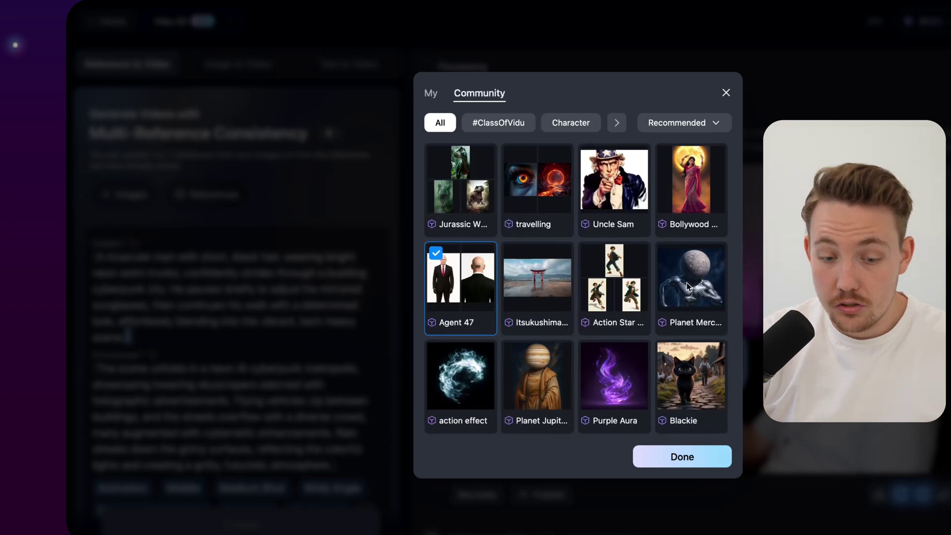
pyautogui.moveTo(456, 300)
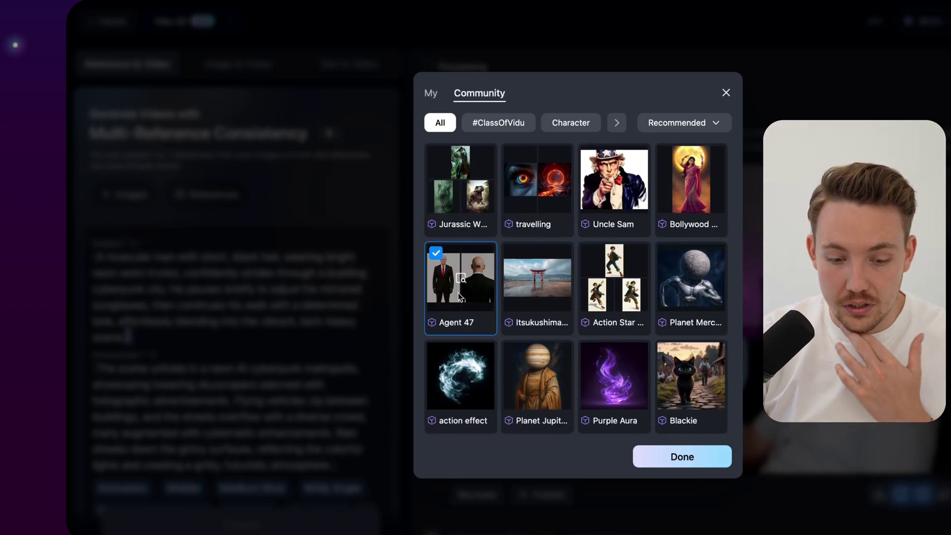
pyautogui.scroll(-3, 542, 302)
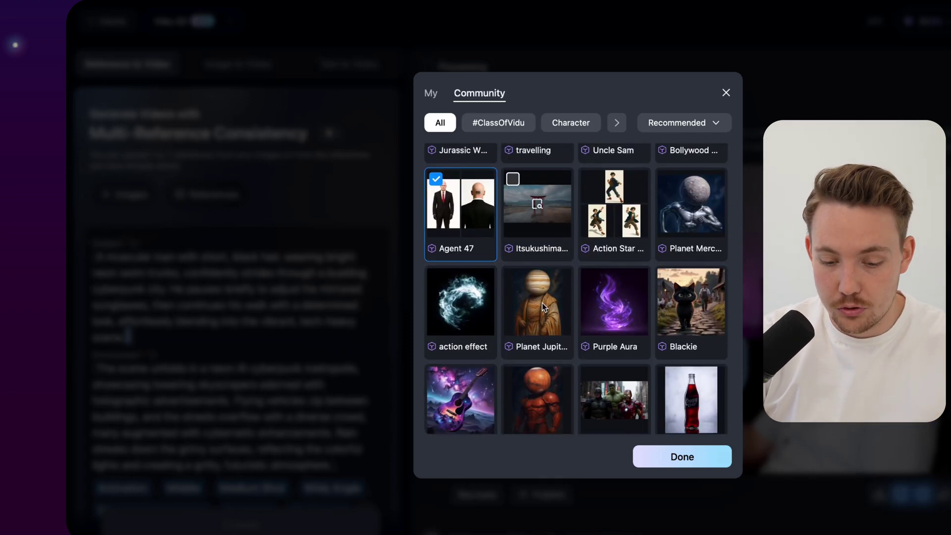
pyautogui.click(678, 457)
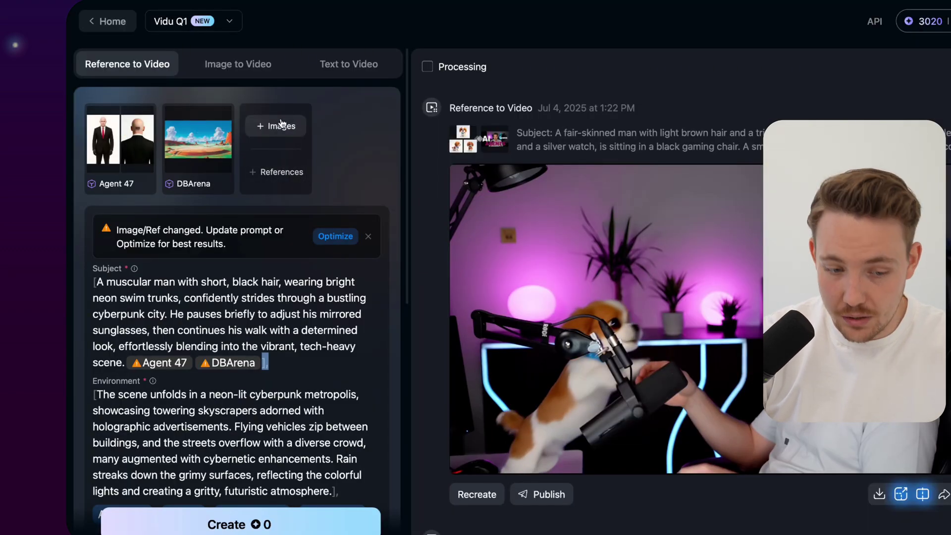
# Optimize the prompt so the swim-trunks man becomes the bald, black-suited man on a stone-platform landscape.
pyautogui.scroll(-2, 304, 198)
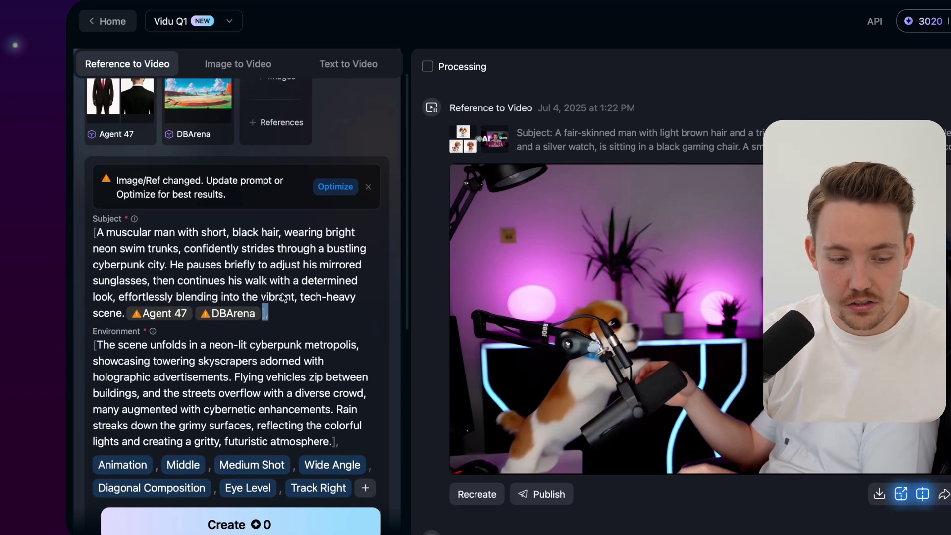
pyautogui.scroll(-1, 284, 297)
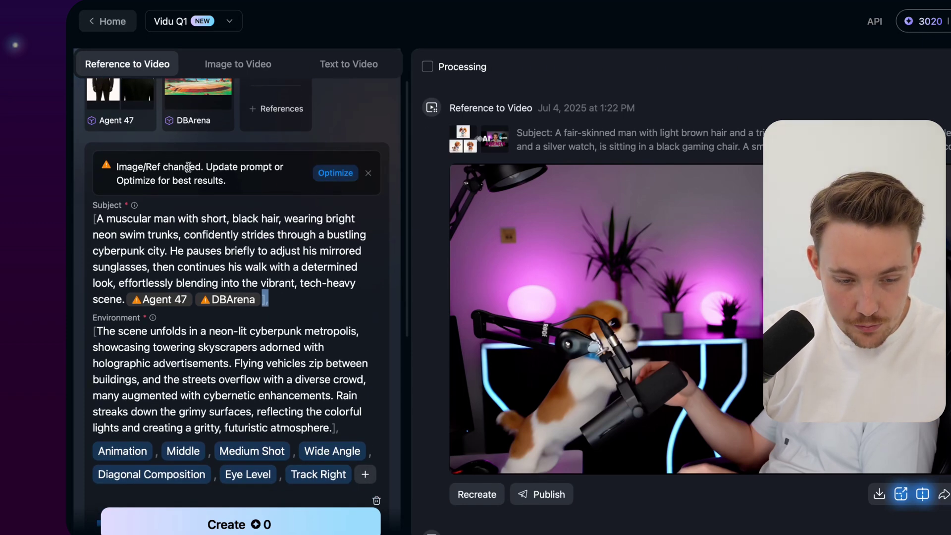
pyautogui.click(332, 175)
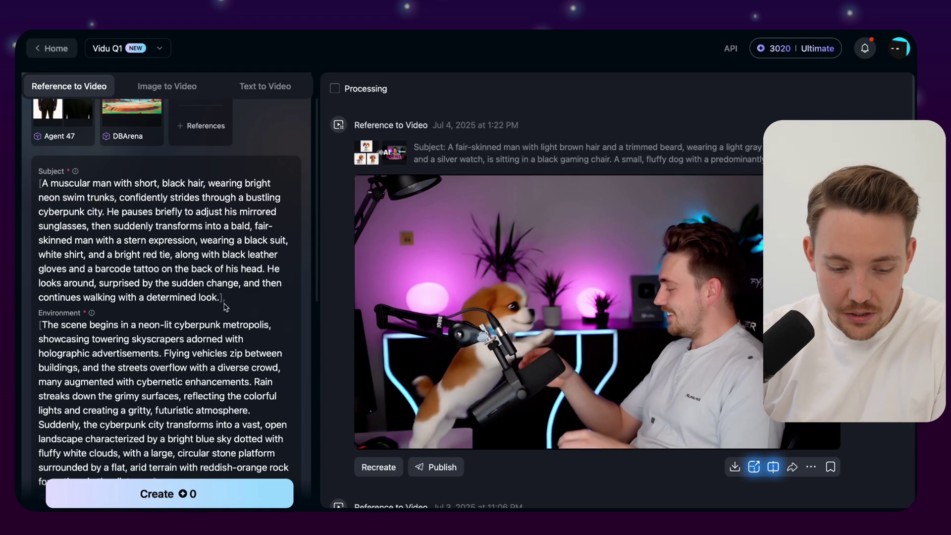
pyautogui.scroll(-3, 150, 495)
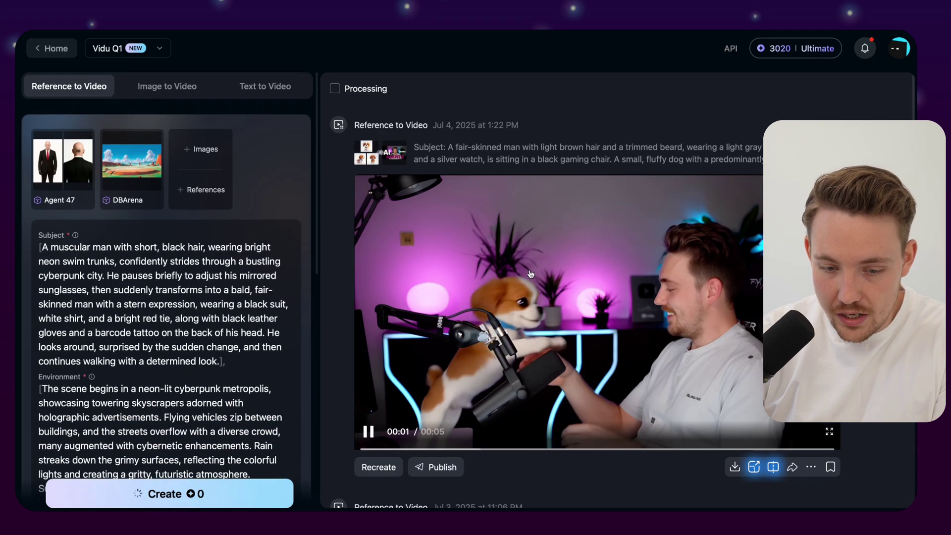
# Download the earlier man-with-dog clip without a watermark while the new clips generate.
pyautogui.scroll(-10, 170, 269)
pyautogui.scroll(1, 171, 269)
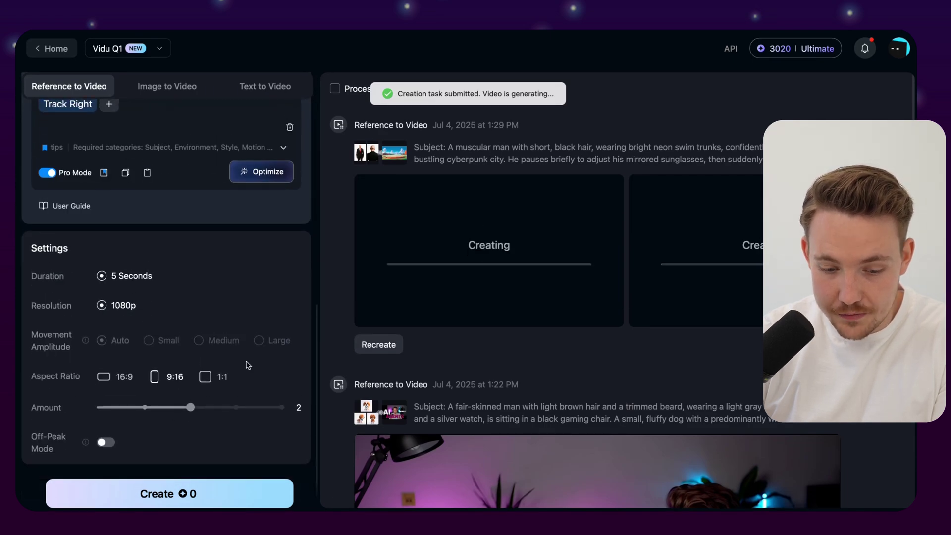
pyautogui.scroll(8, 251, 323)
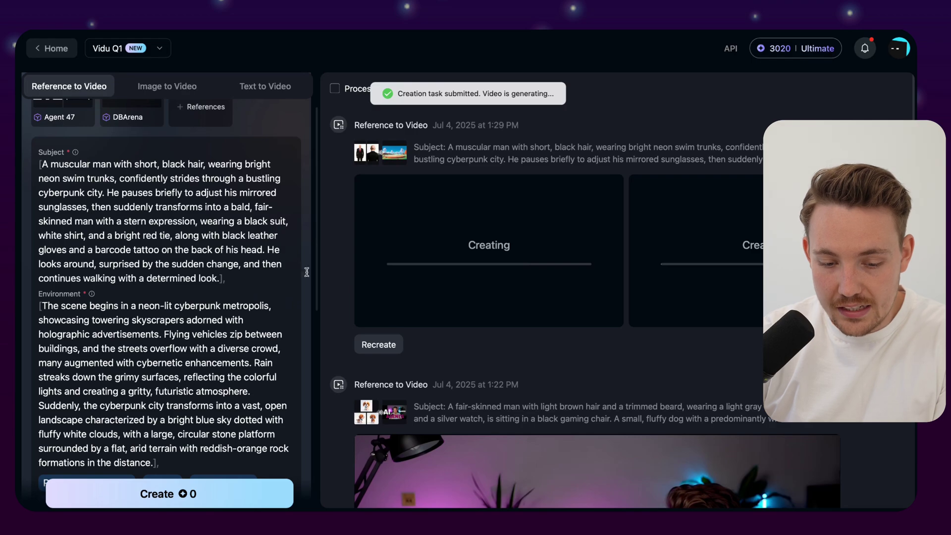
pyautogui.scroll(-15, 474, 430)
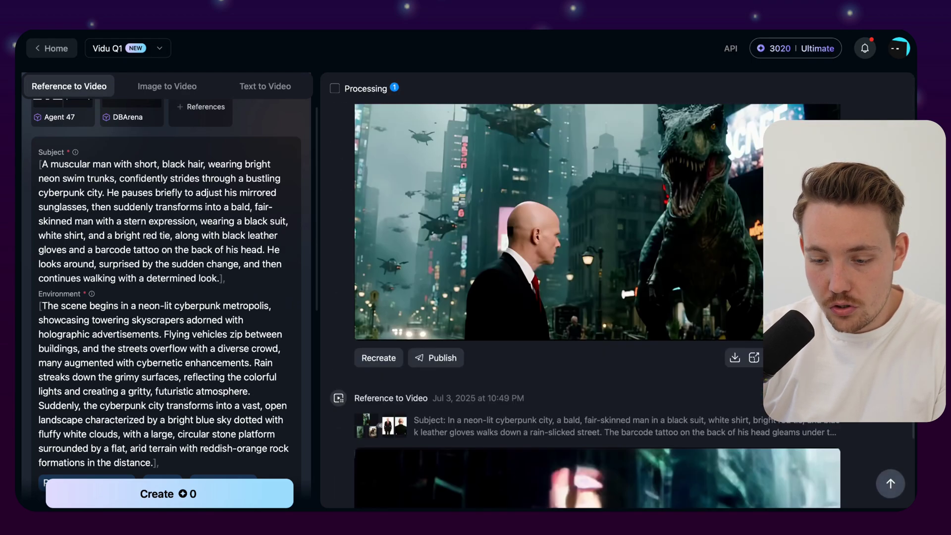
pyautogui.scroll(15, 598, 306)
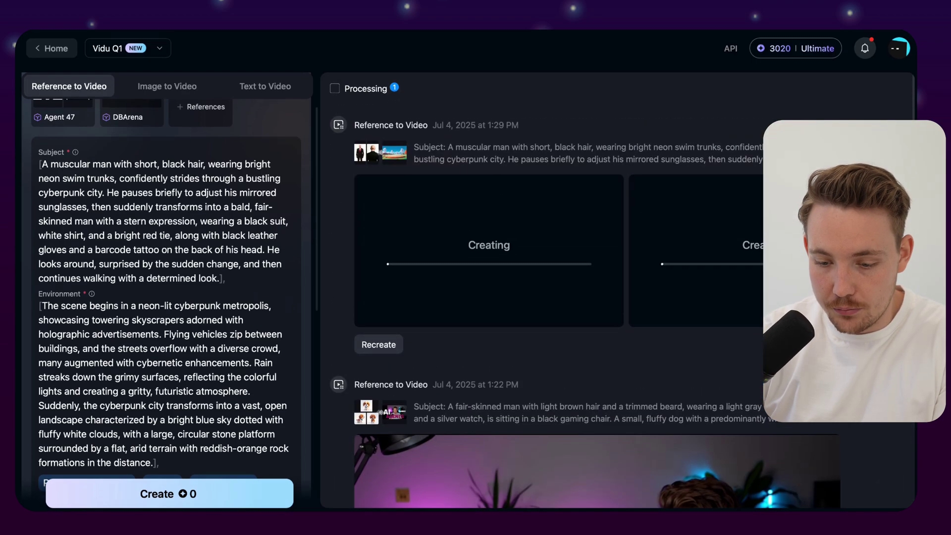
pyautogui.scroll(-6, 595, 307)
pyautogui.moveTo(734, 391)
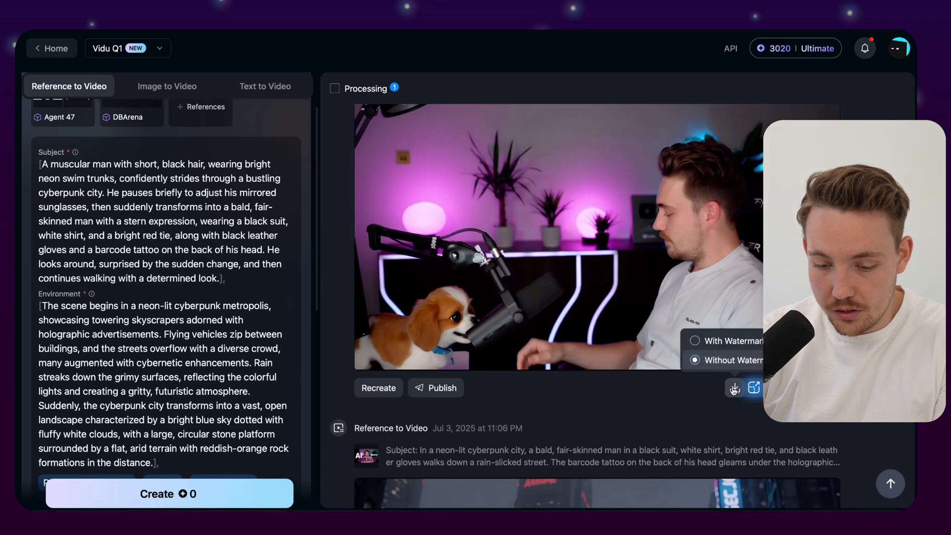
pyautogui.click(733, 390)
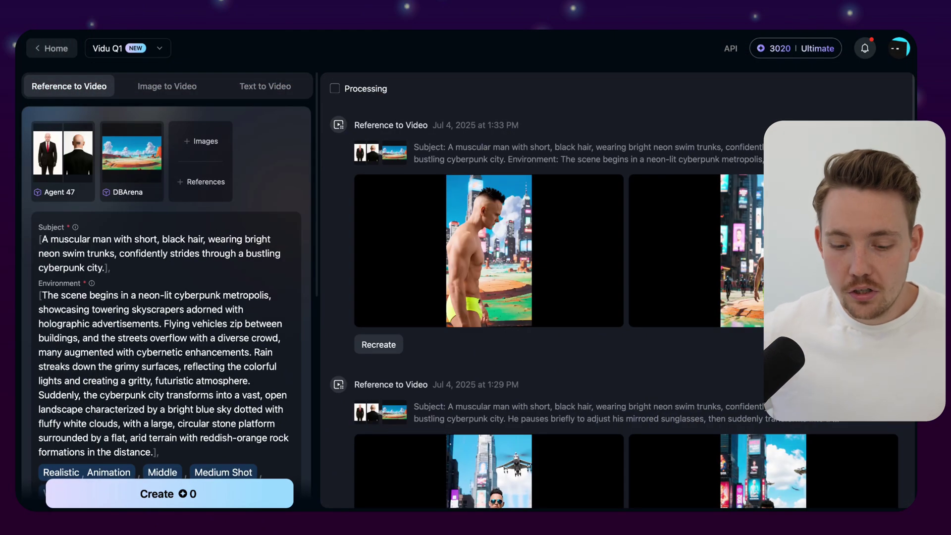
pyautogui.moveTo(527, 189)
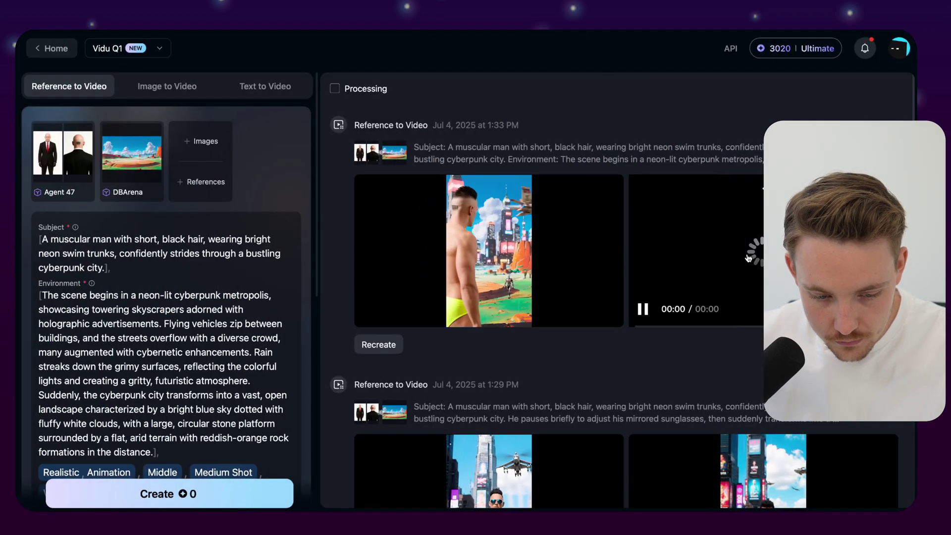
pyautogui.click(748, 257)
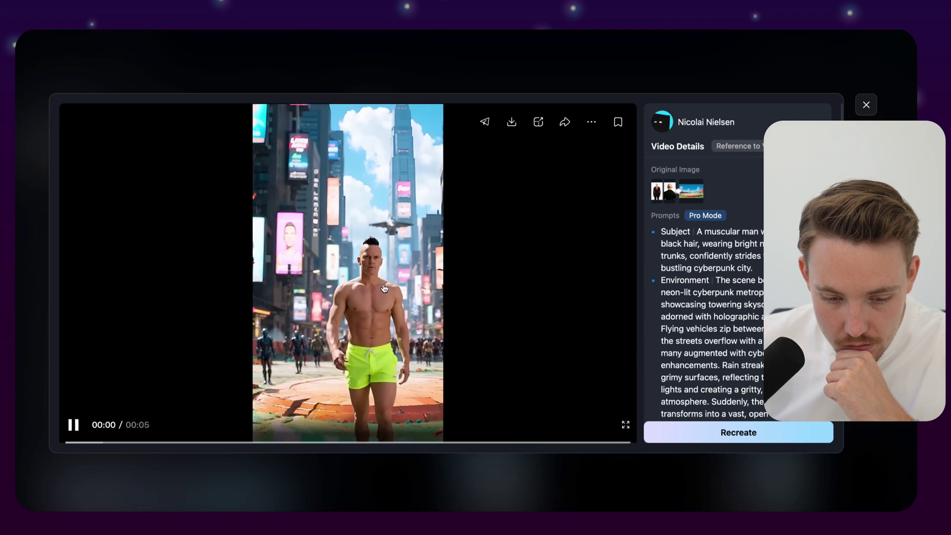
# Return to the home page, preview the Air Kiss template, then go back to the templates gallery.
pyautogui.click(866, 104)
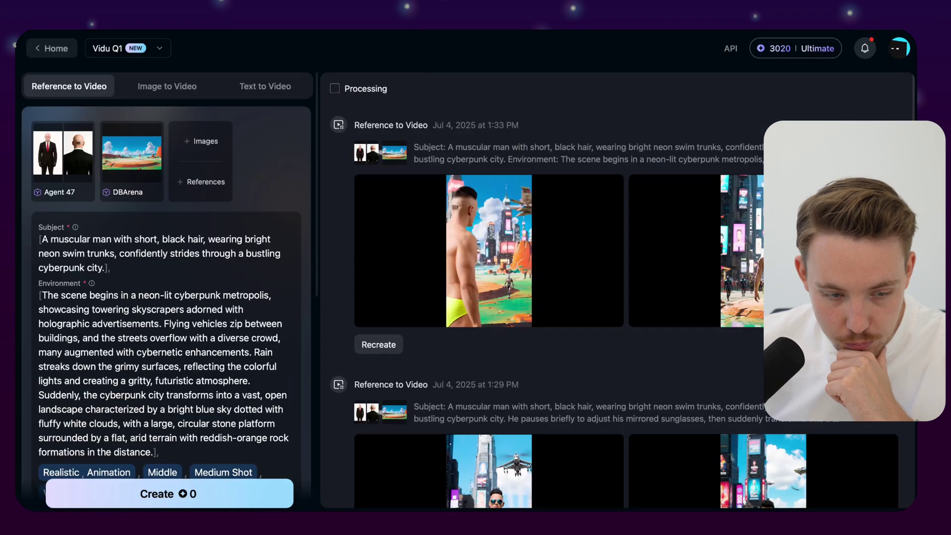
pyautogui.click(52, 48)
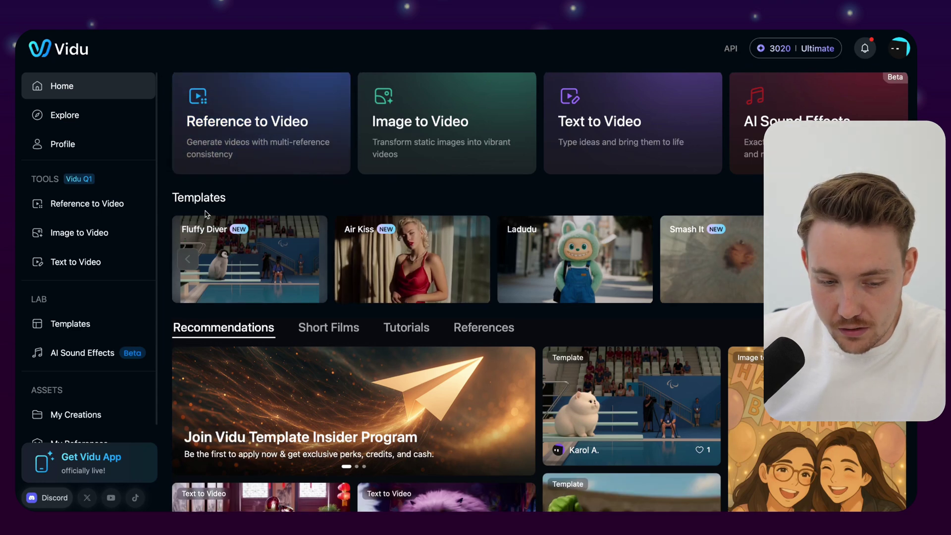
pyautogui.click(259, 198)
pyautogui.scroll(-1, 45, 196)
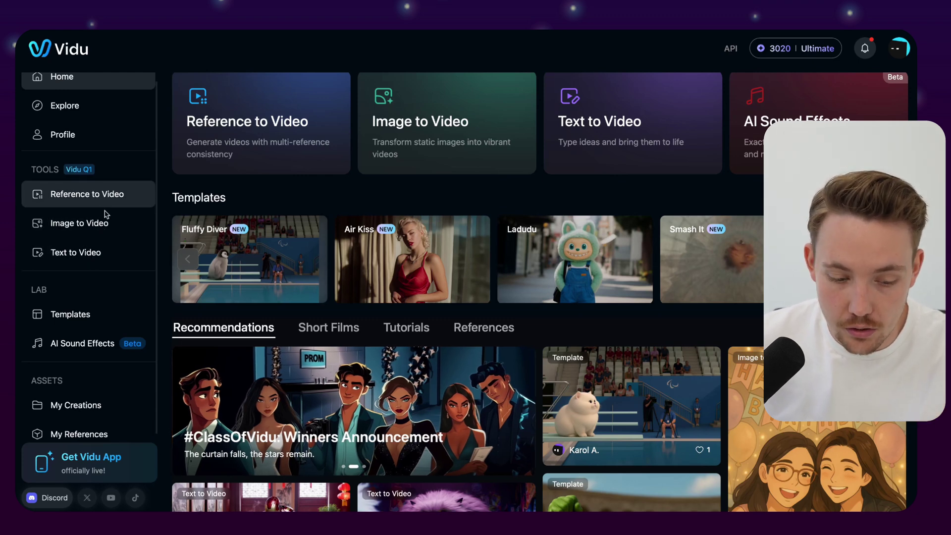
pyautogui.scroll(-1, 80, 267)
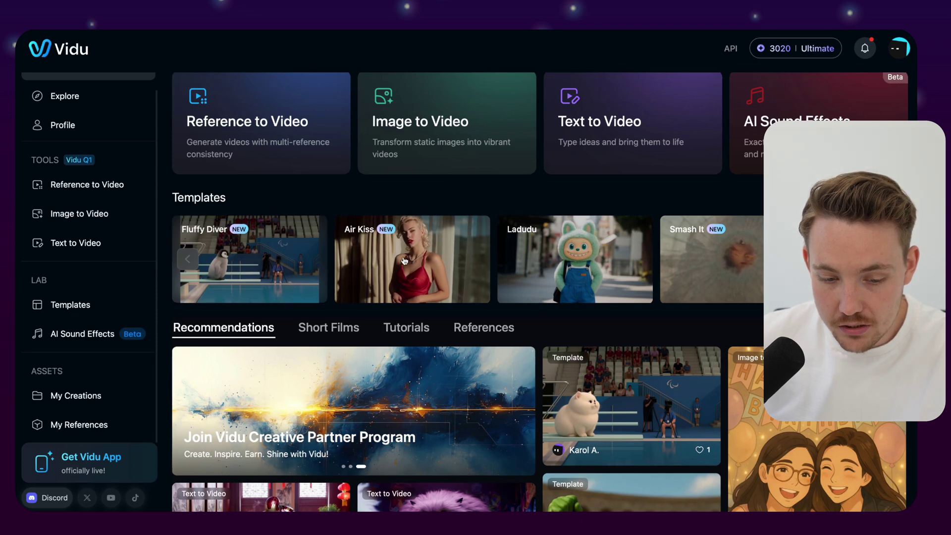
pyautogui.click(404, 260)
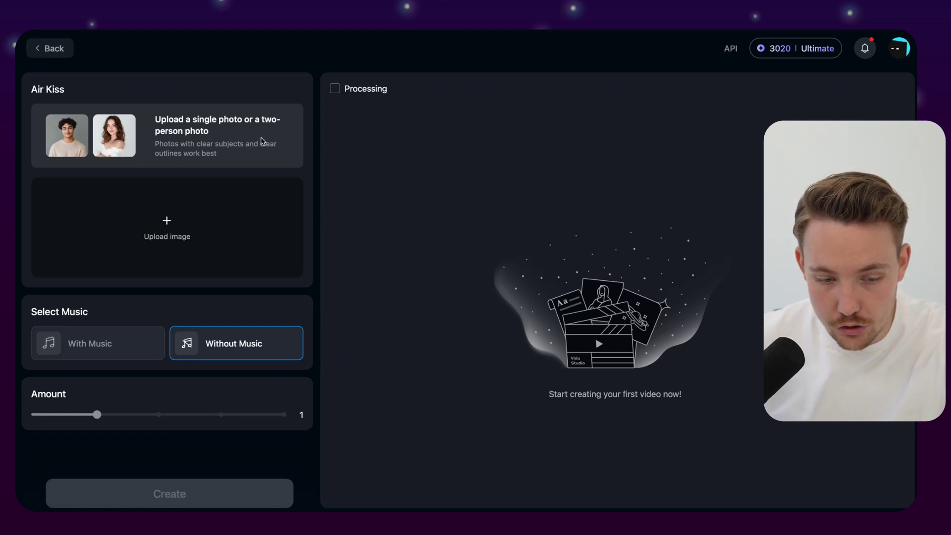
pyautogui.hotkey('alt', 'Left')
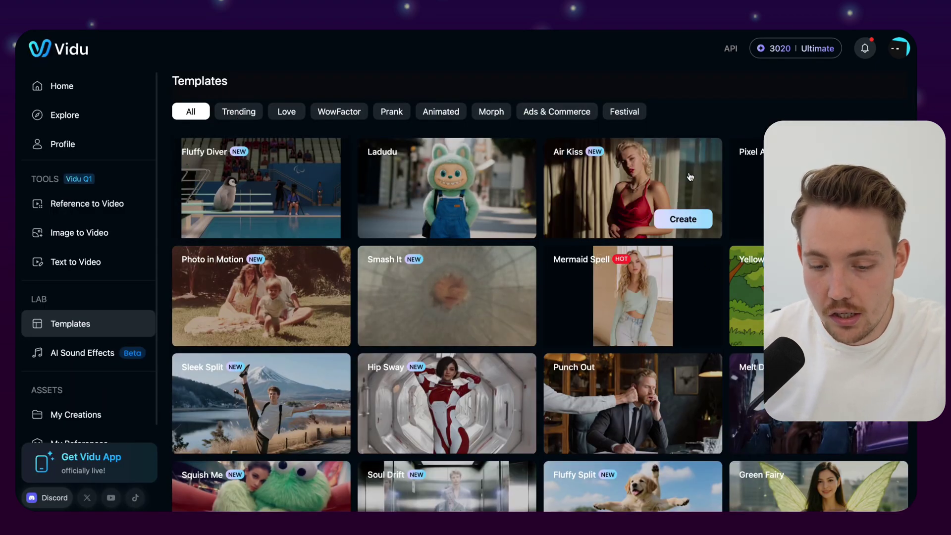
pyautogui.moveTo(659, 301)
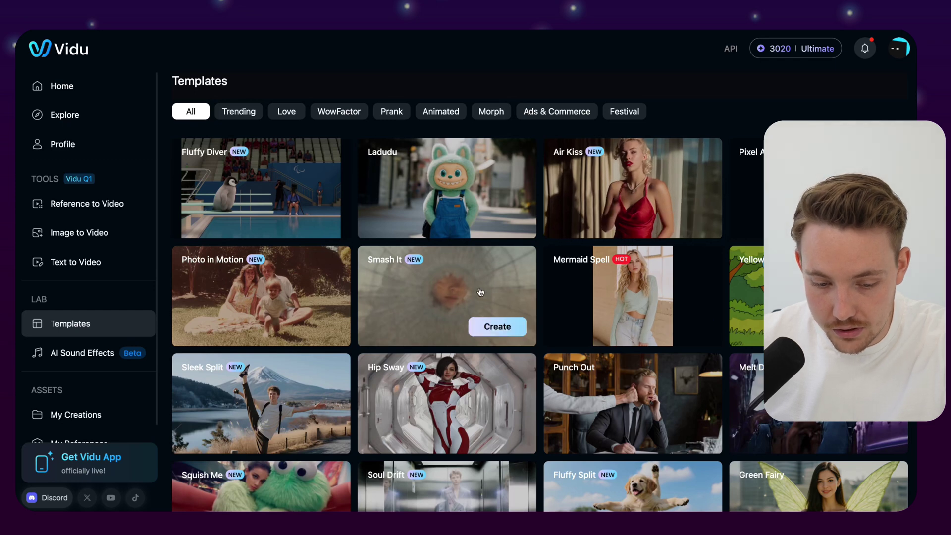
# Upload the AI Agents photo from Downloads into Photo in Motion and generate the clip.
pyautogui.moveTo(312, 327)
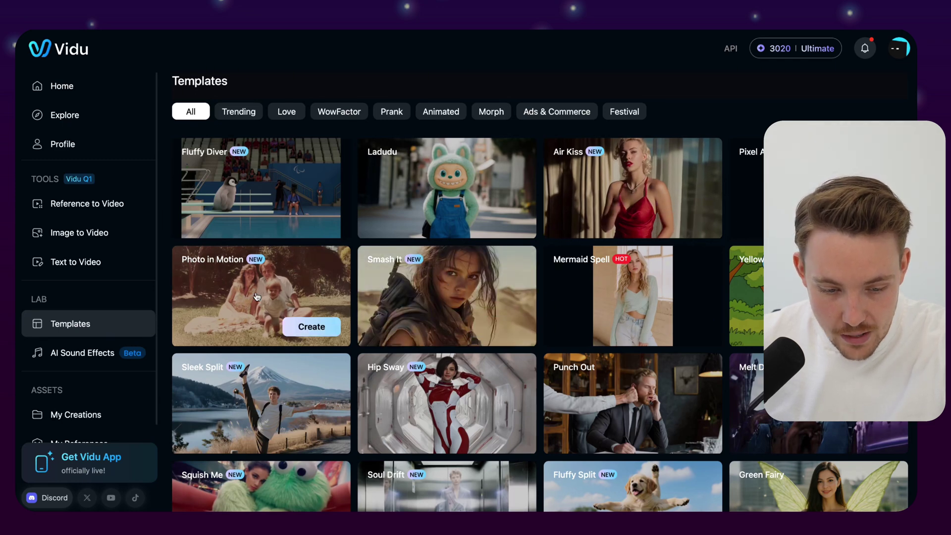
pyautogui.click(312, 327)
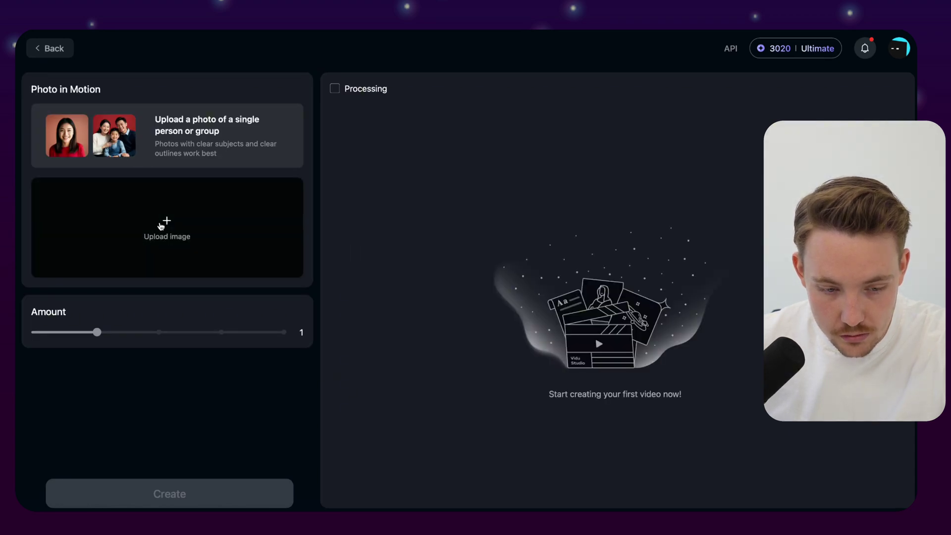
pyautogui.click(161, 226)
pyautogui.click(390, 257)
pyautogui.click(652, 354)
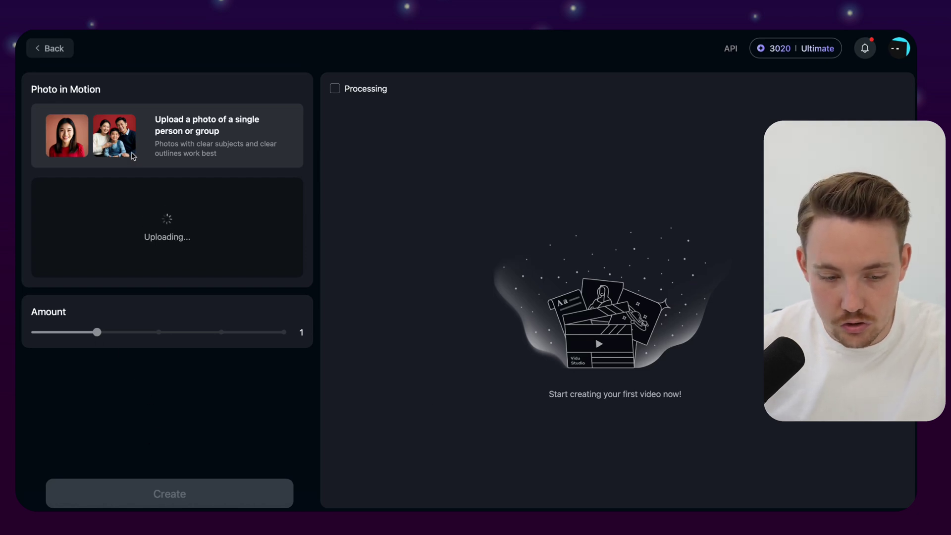
pyautogui.click(199, 502)
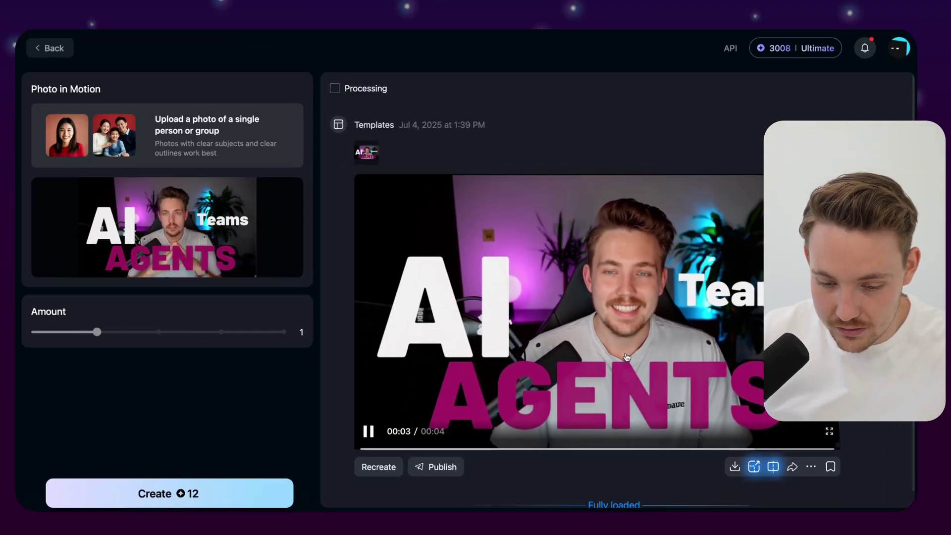
# Open the animated "AI Agents Teams" clip to view its source image and template details.
pyautogui.click(602, 355)
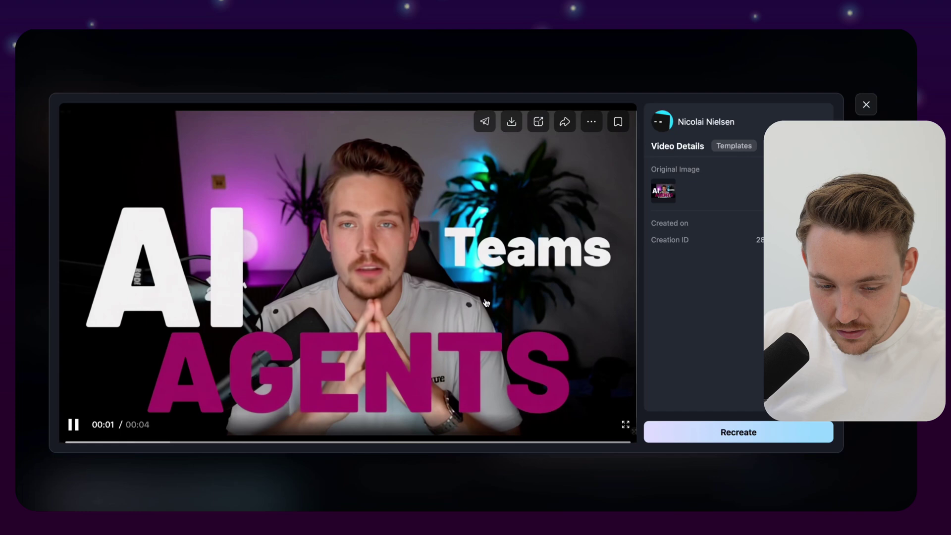